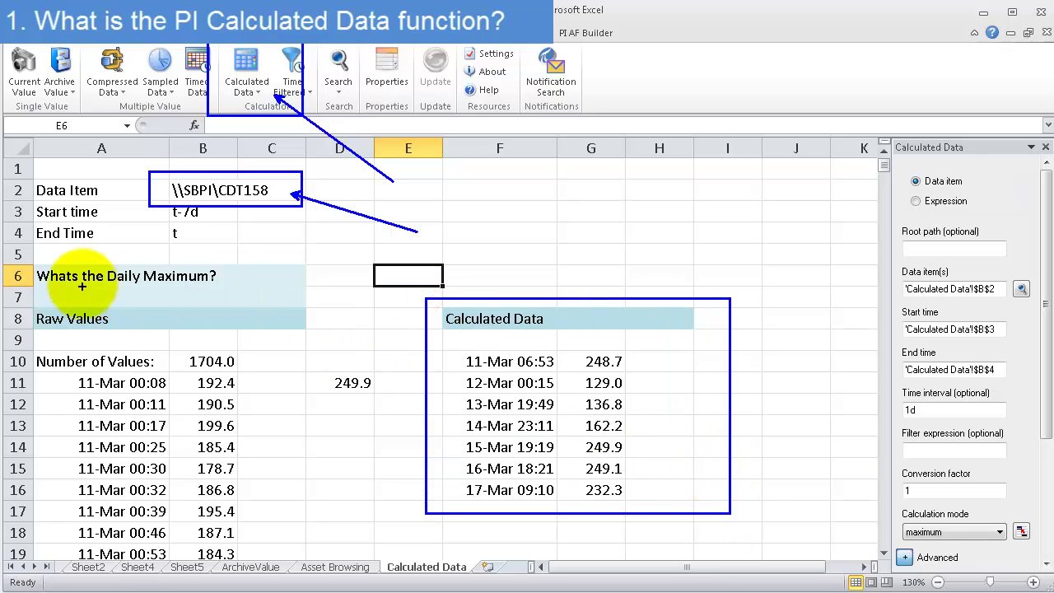
{"action": "left_click_drag", "start_coordinate": [56, 283], "coordinate": [150, 286]}
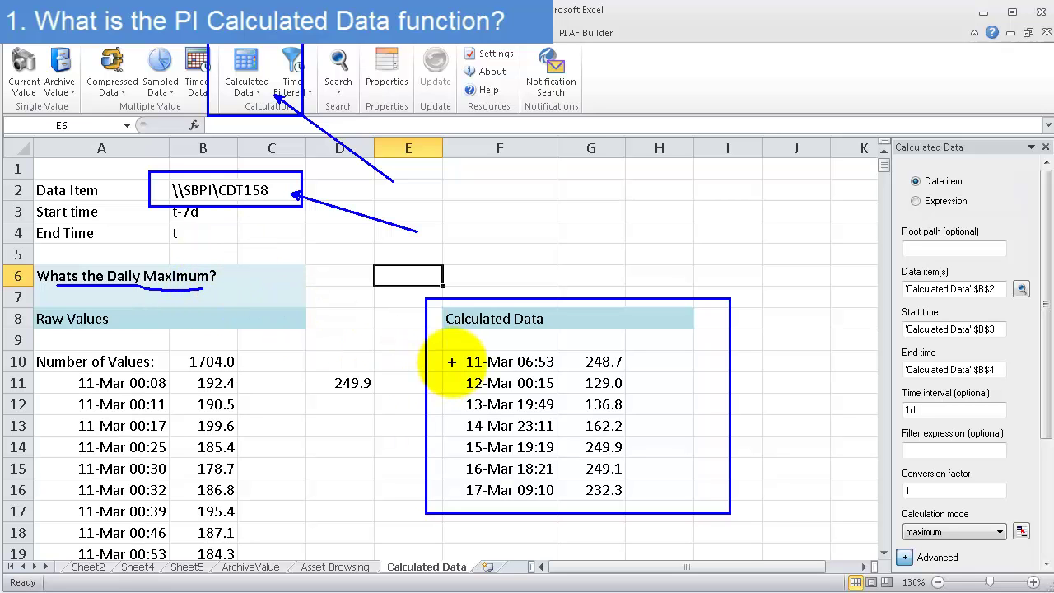
{"action": "left_click_drag", "start_coordinate": [428, 427], "coordinate": [457, 427]}
{"action": "mouse_move", "coordinate": [506, 346]}
{"action": "left_mouse_down"}
{"action": "mouse_move", "coordinate": [549, 509]}
{"action": "mouse_move", "coordinate": [565, 512]}
{"action": "left_mouse_up"}
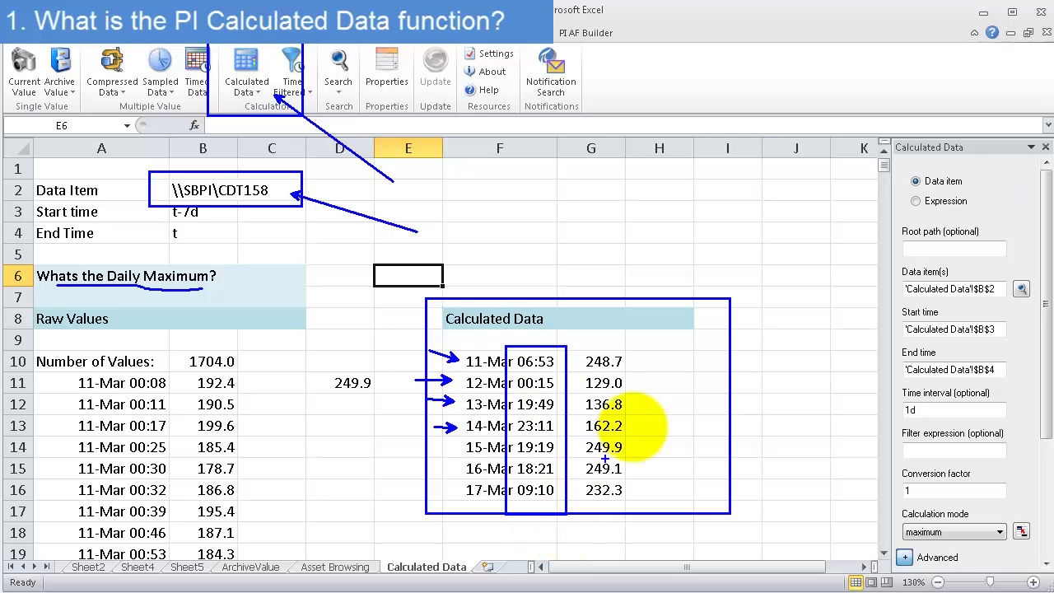
{"action": "left_click_drag", "start_coordinate": [637, 398], "coordinate": [735, 352]}
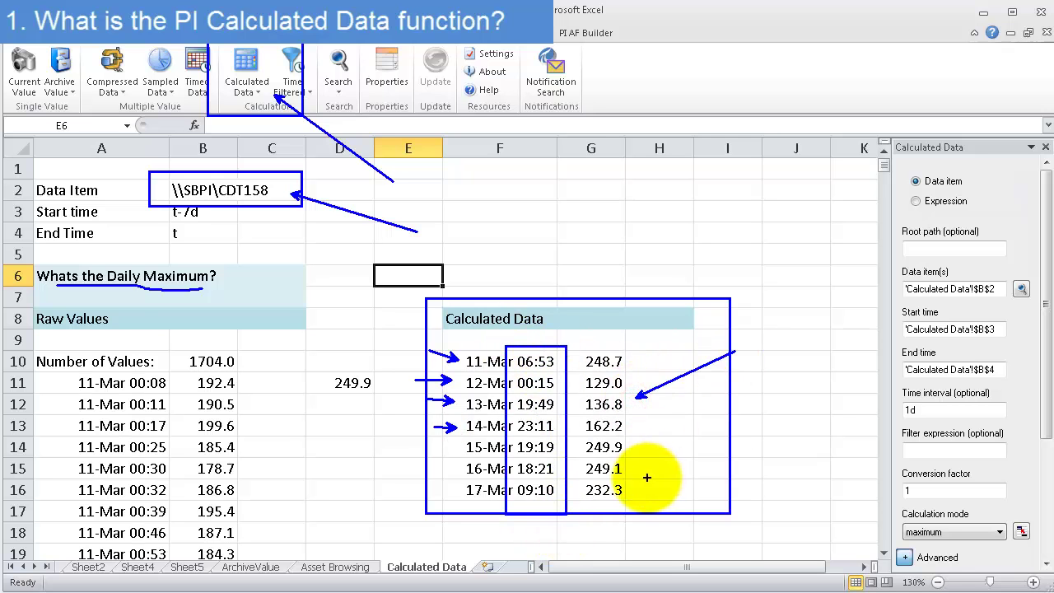
{"action": "key", "text": "Escape"}
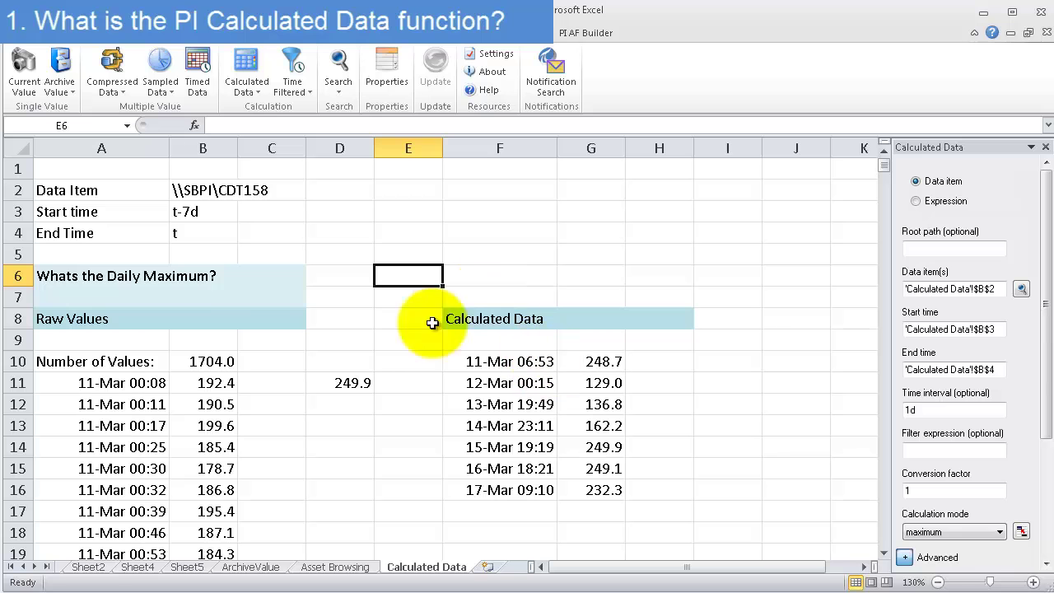
{"action": "left_click", "coordinate": [85, 312]}
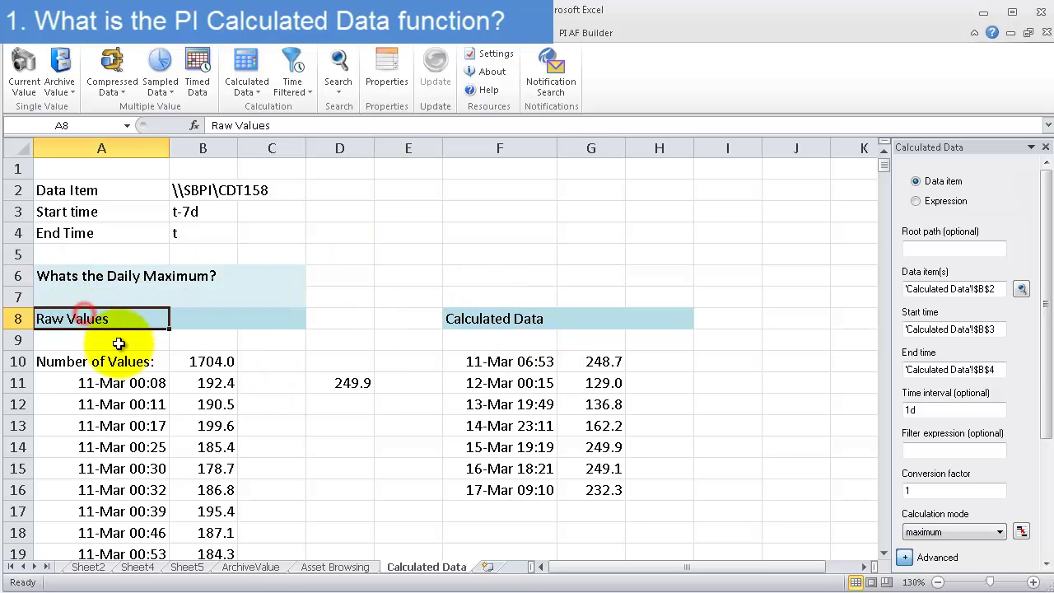
{"action": "left_click_drag", "start_coordinate": [452, 280], "coordinate": [730, 514]}
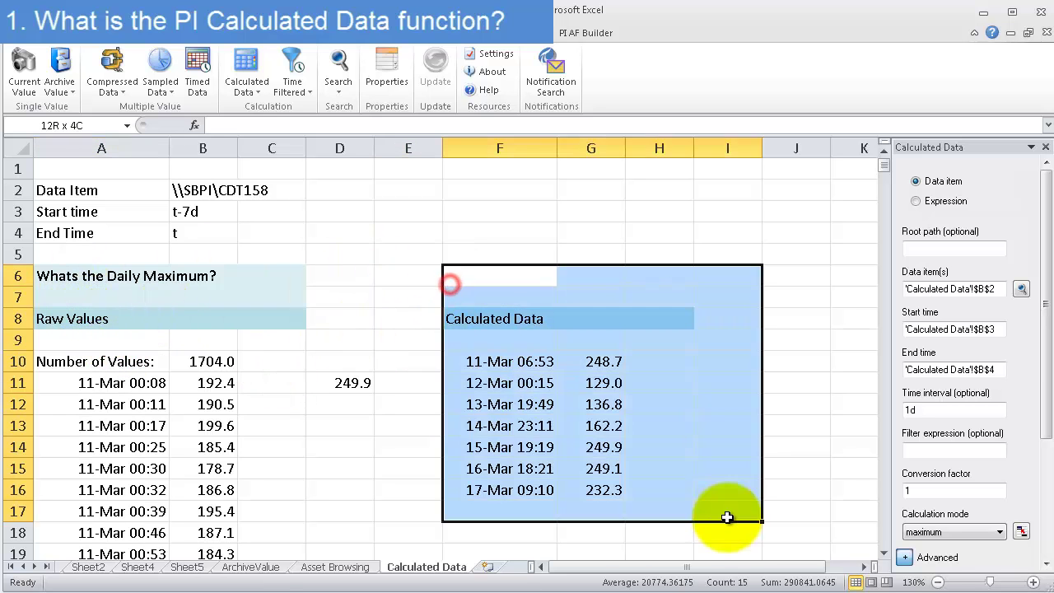
{"action": "left_click", "coordinate": [381, 272]}
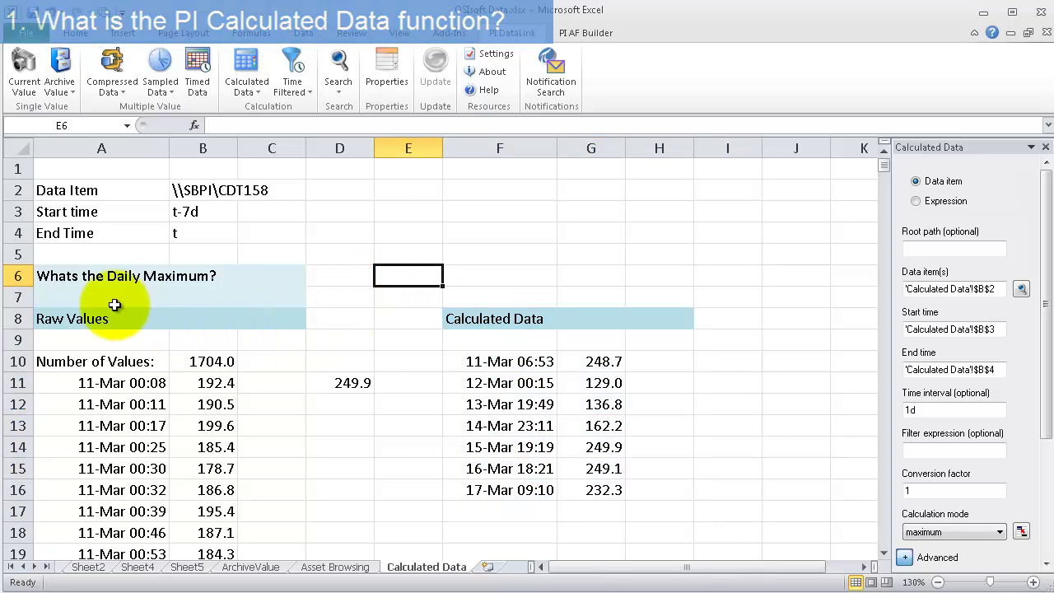
Step: Inspect the Compressed Data function behind the raw values in cell A11, including its data item and time range references
{"action": "left_click", "coordinate": [122, 384]}
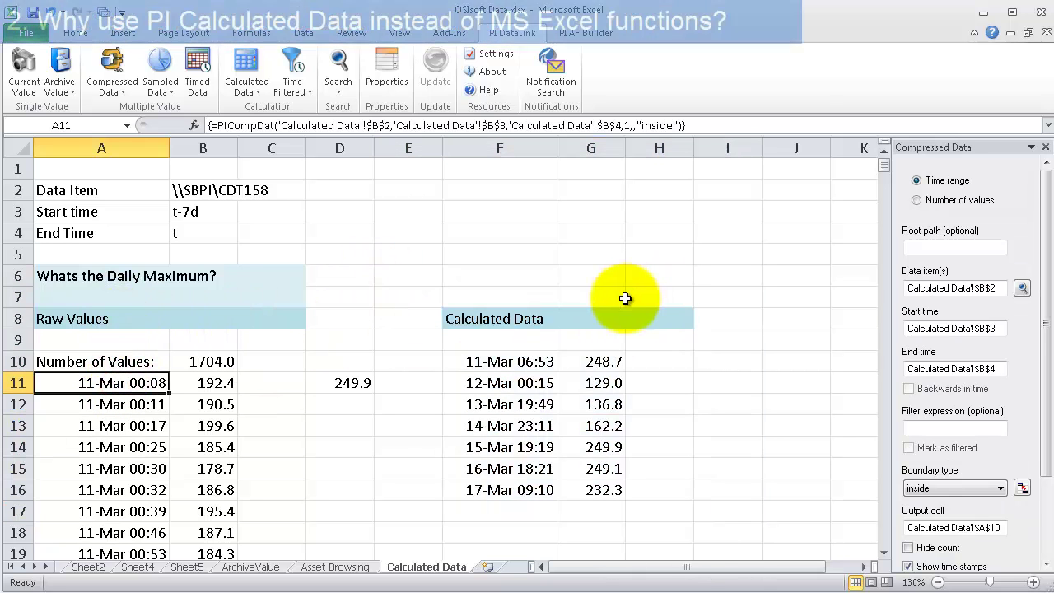
{"action": "left_click", "coordinate": [869, 129]}
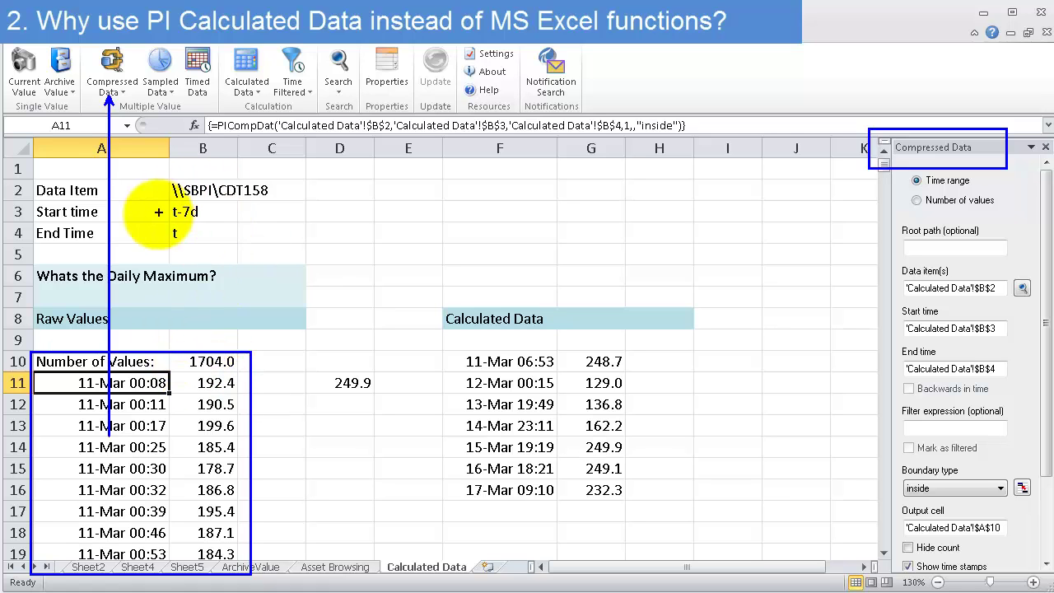
{"action": "left_click_drag", "start_coordinate": [156, 201], "coordinate": [252, 247]}
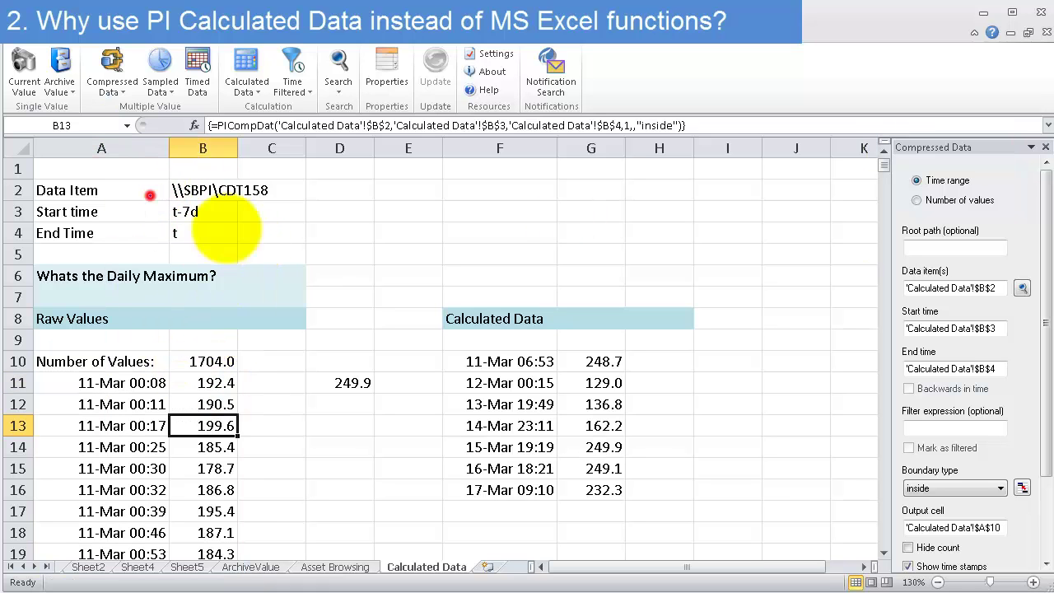
{"action": "left_click_drag", "start_coordinate": [149, 195], "coordinate": [255, 253]}
{"action": "left_click_drag", "start_coordinate": [882, 304], "coordinate": [1024, 397]}
{"action": "left_click_drag", "start_coordinate": [221, 353], "coordinate": [375, 259]}
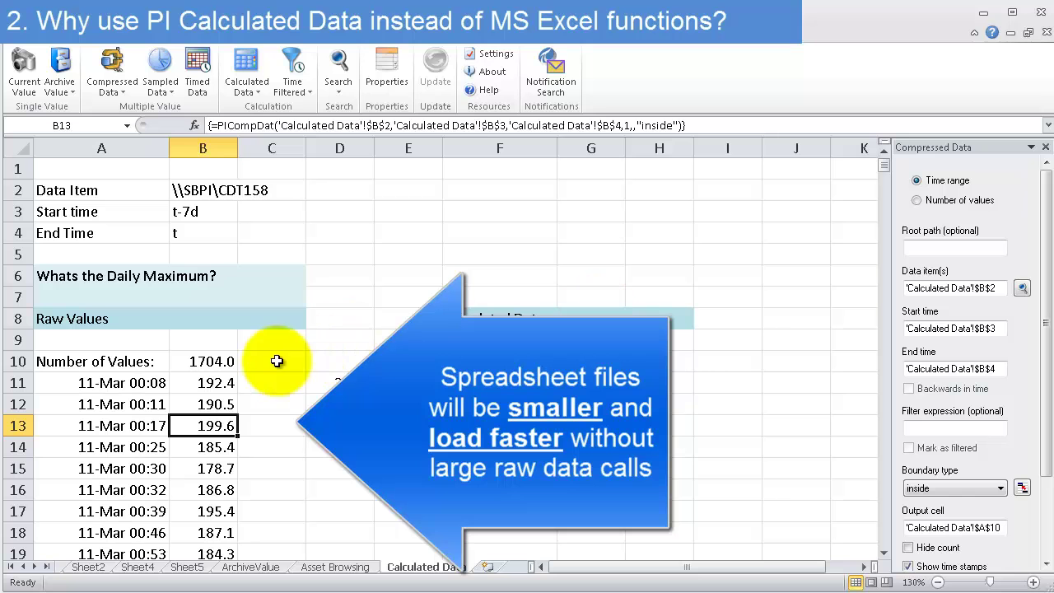
{"action": "left_click", "coordinate": [273, 384]}
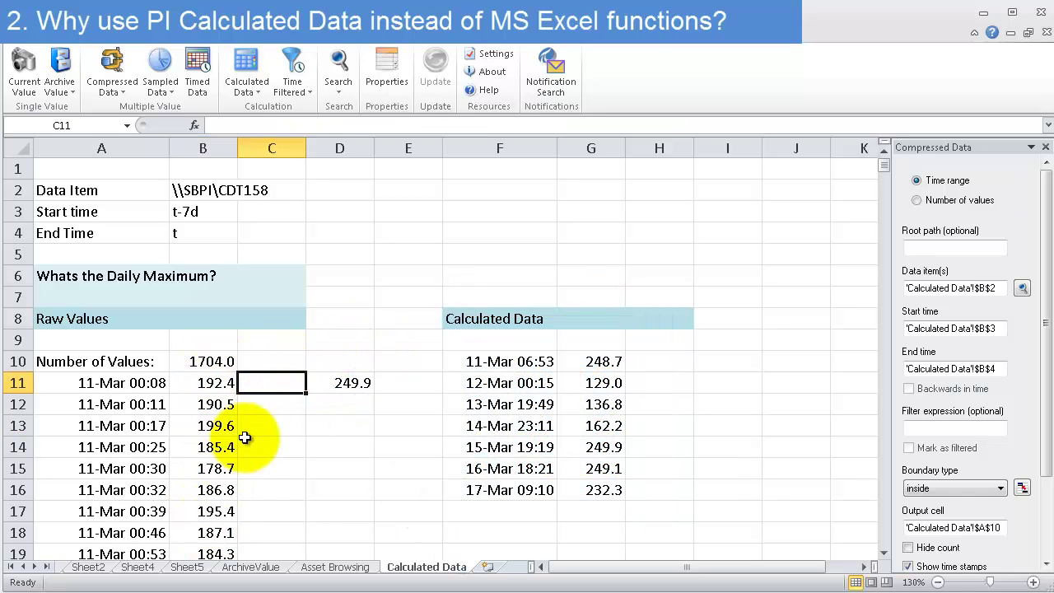
Step: Inspect the MAX formula in cell D11 and the raw value range it references, leaving the formula as it is
{"action": "left_click", "coordinate": [333, 377]}
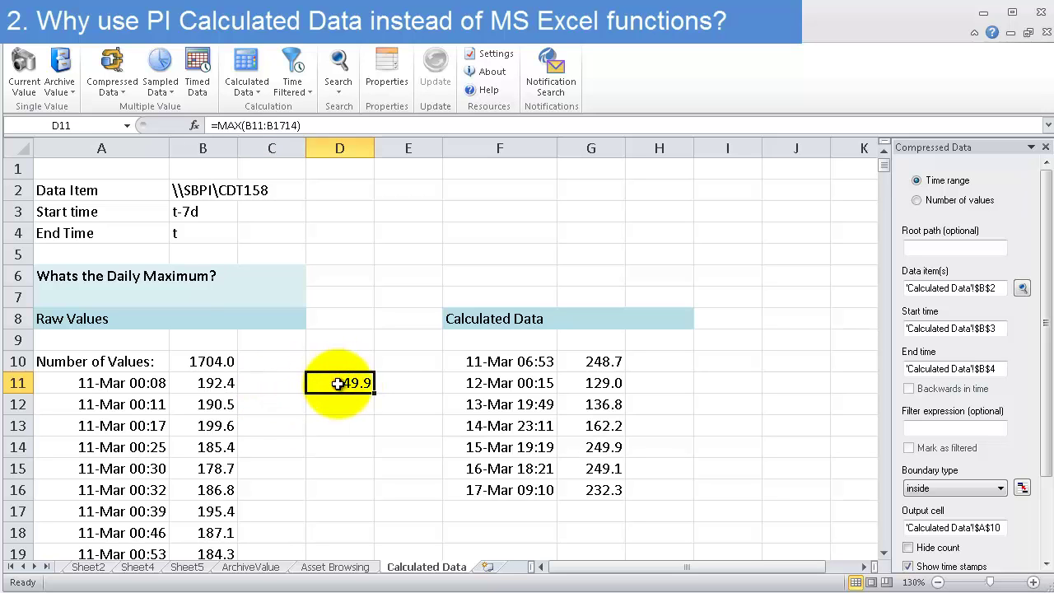
{"action": "double_click", "coordinate": [337, 384]}
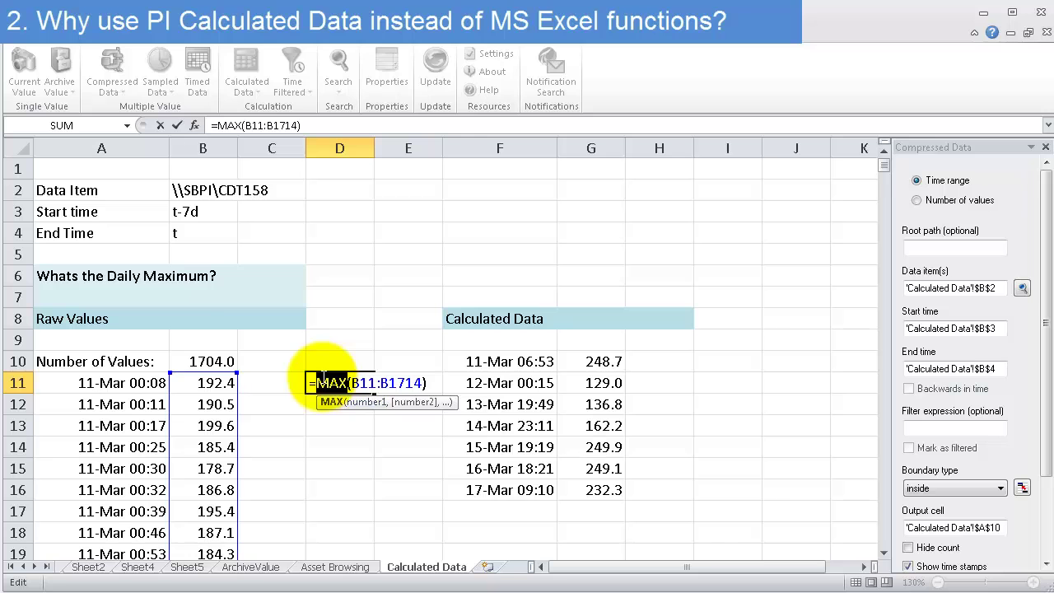
{"action": "key", "text": "Return"}
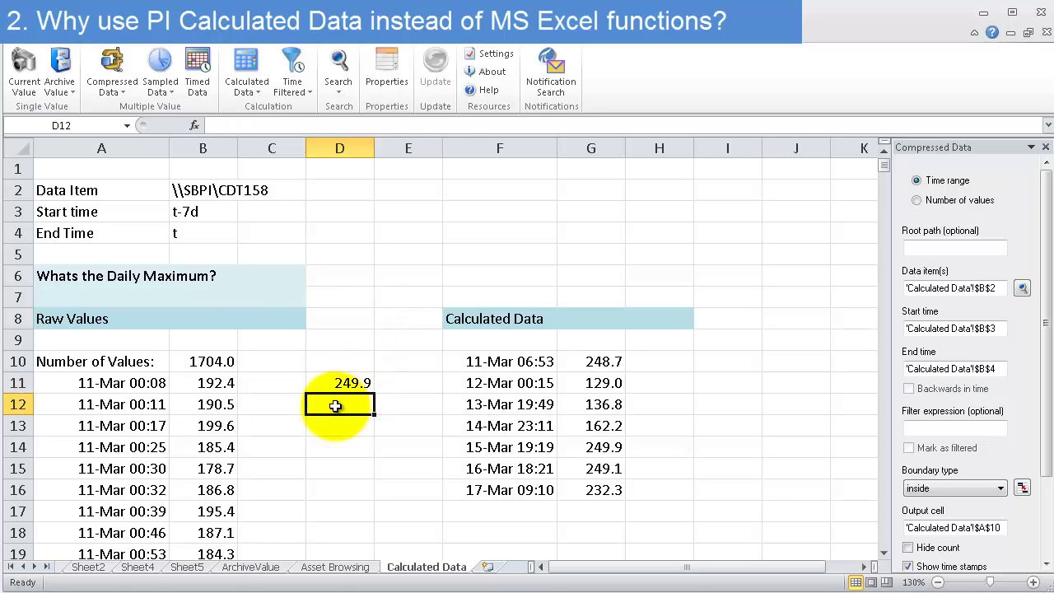
{"action": "left_click_drag", "start_coordinate": [301, 359], "coordinate": [399, 408]}
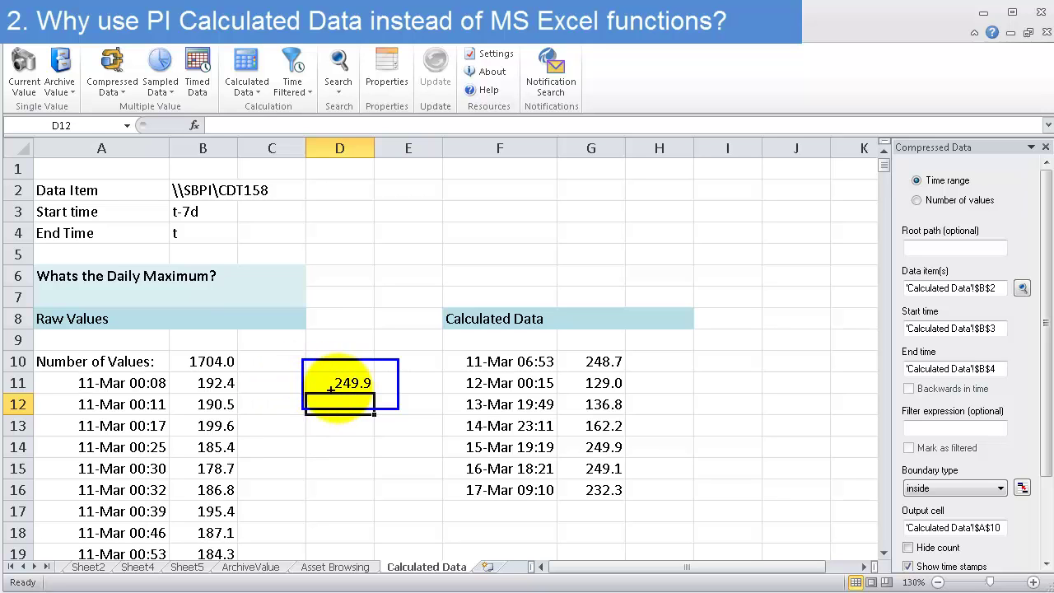
{"action": "left_click_drag", "start_coordinate": [234, 465], "coordinate": [302, 373]}
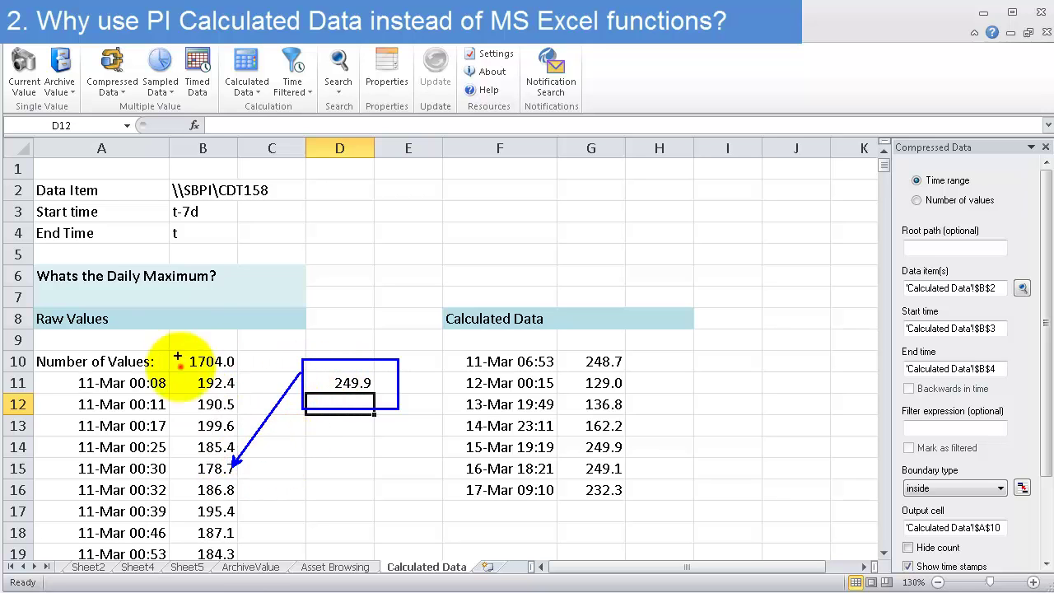
{"action": "left_click_drag", "start_coordinate": [180, 367], "coordinate": [245, 567]}
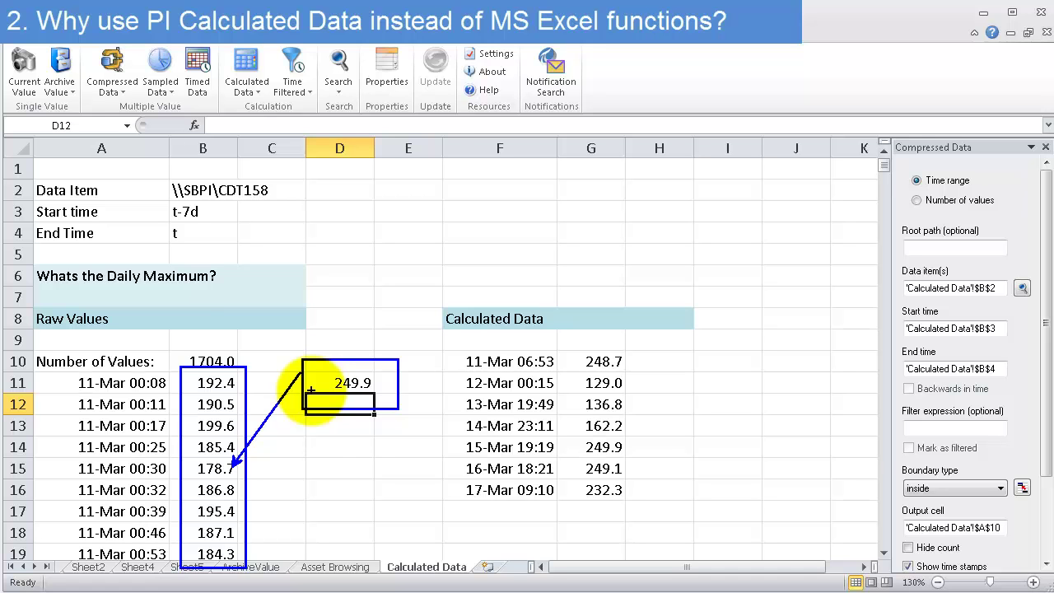
{"action": "mouse_move", "coordinate": [196, 45]}
{"action": "left_mouse_down"}
{"action": "mouse_move", "coordinate": [303, 120]}
{"action": "mouse_move", "coordinate": [417, 280]}
{"action": "left_mouse_up"}
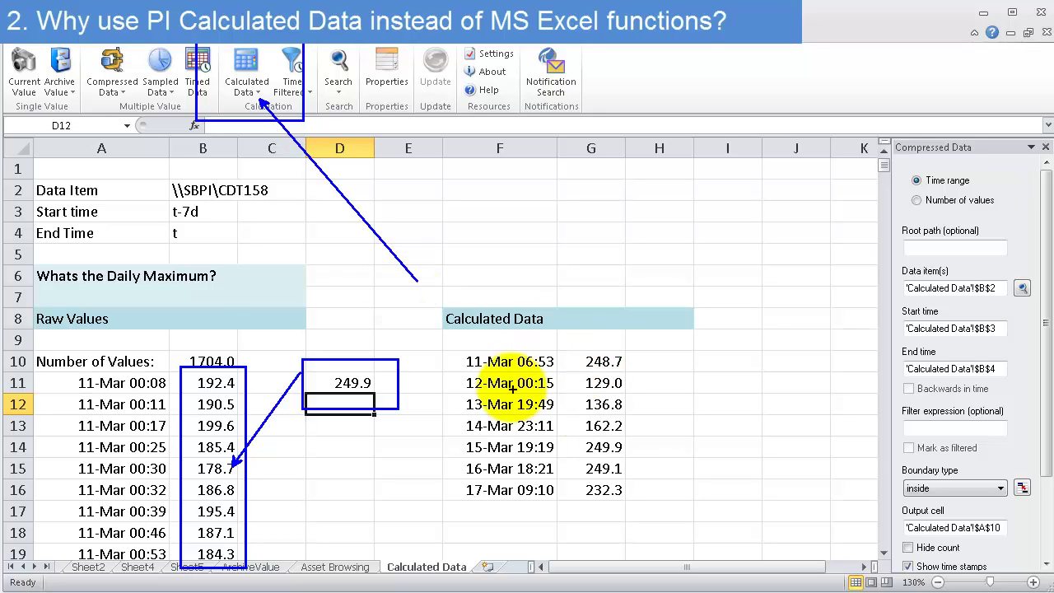
{"action": "key", "text": "Escape"}
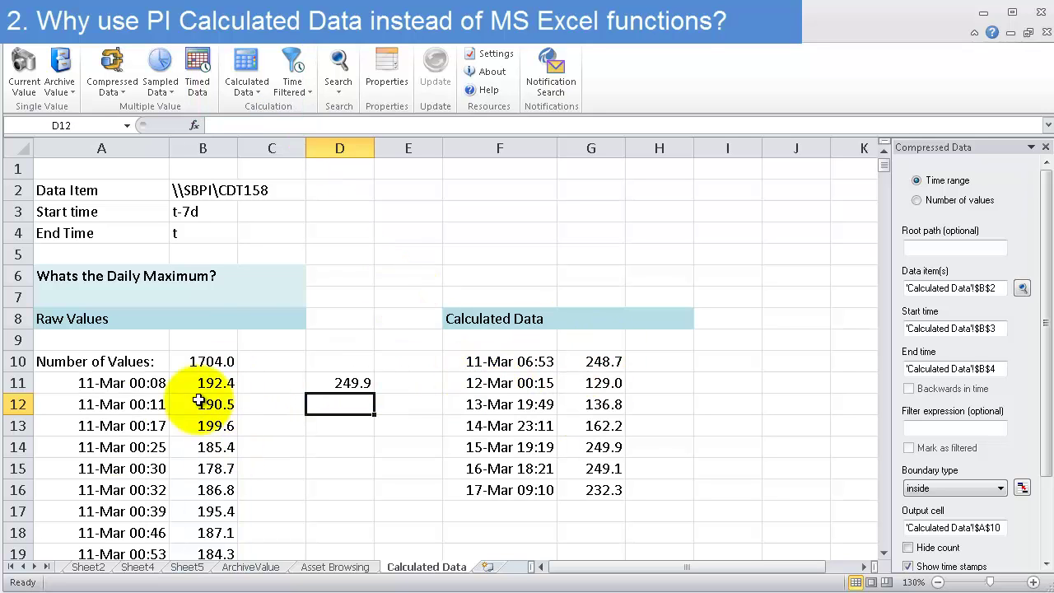
Step: Set the time interval of the Calculated Data function in columns F and G to 7d
{"action": "left_click", "coordinate": [528, 401]}
{"action": "left_click", "coordinate": [589, 384]}
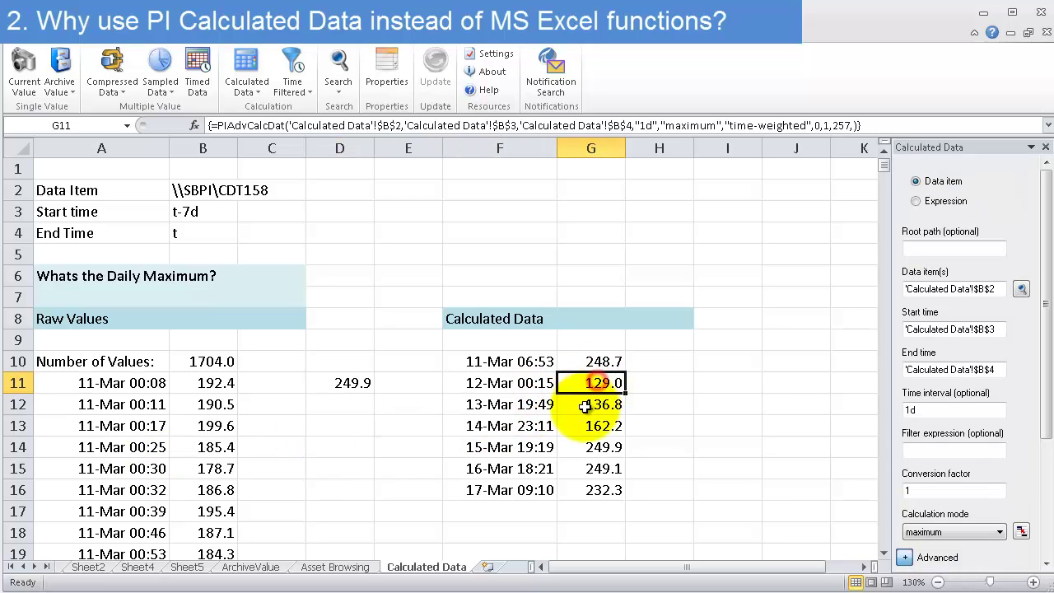
{"action": "left_click_drag", "start_coordinate": [911, 410], "coordinate": [880, 409]}
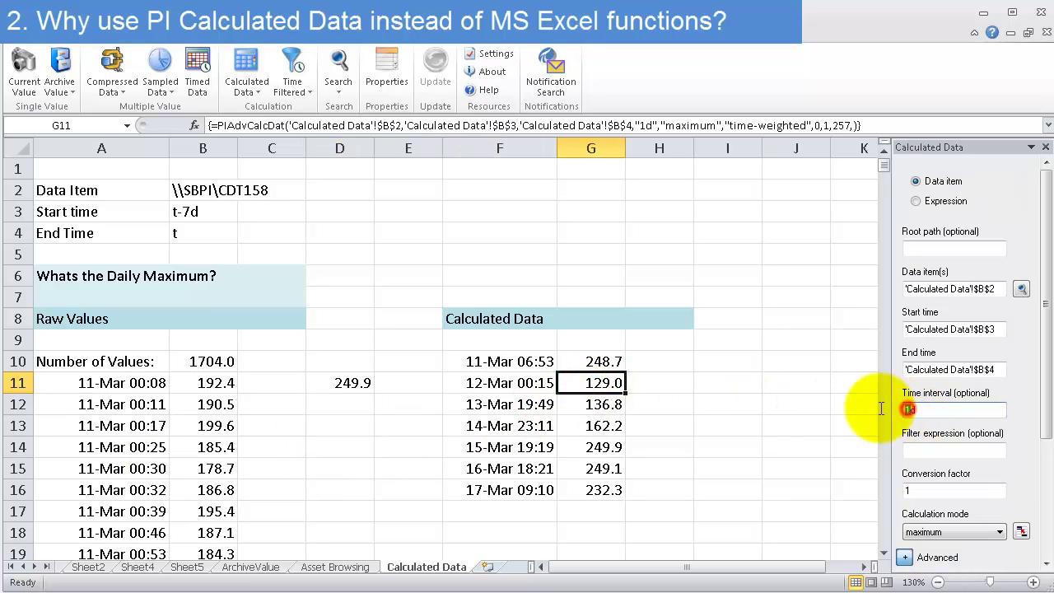
{"action": "type", "text": "7"}
{"action": "key", "text": "Return"}
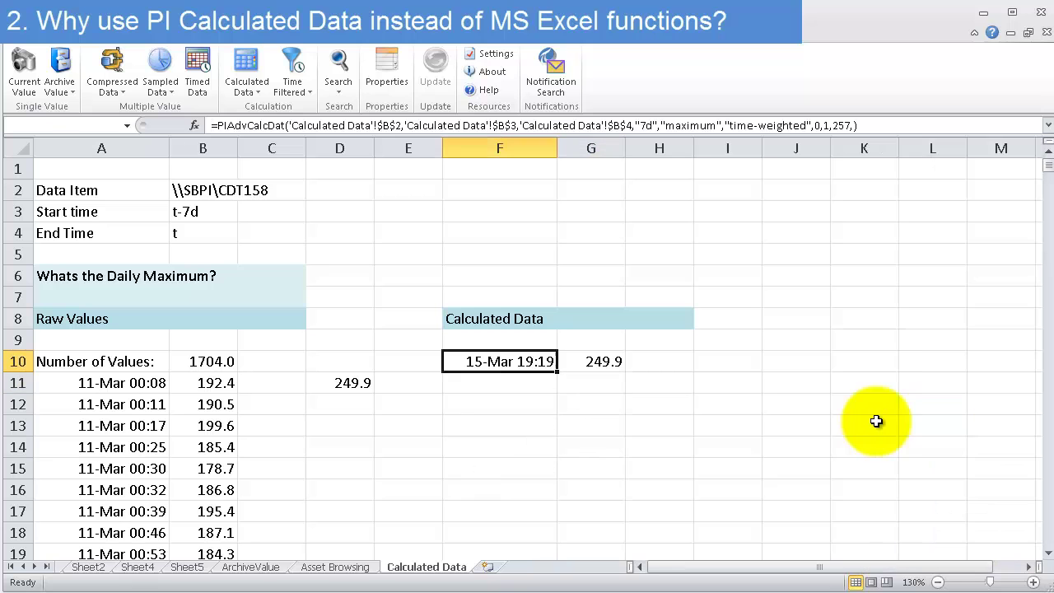
{"action": "left_click_drag", "start_coordinate": [419, 340], "coordinate": [671, 399]}
{"action": "left_click_drag", "start_coordinate": [513, 379], "coordinate": [488, 456]}
{"action": "left_click_drag", "start_coordinate": [604, 377], "coordinate": [588, 468]}
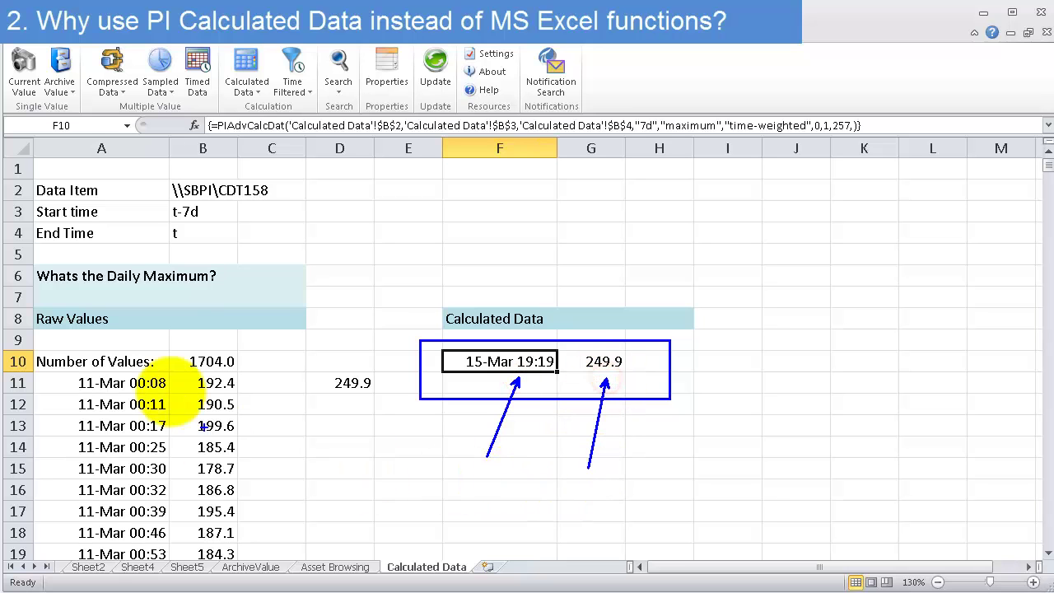
{"action": "mouse_move", "coordinate": [26, 343]}
{"action": "left_mouse_down"}
{"action": "mouse_move", "coordinate": [265, 513]}
{"action": "mouse_move", "coordinate": [252, 569]}
{"action": "left_mouse_up"}
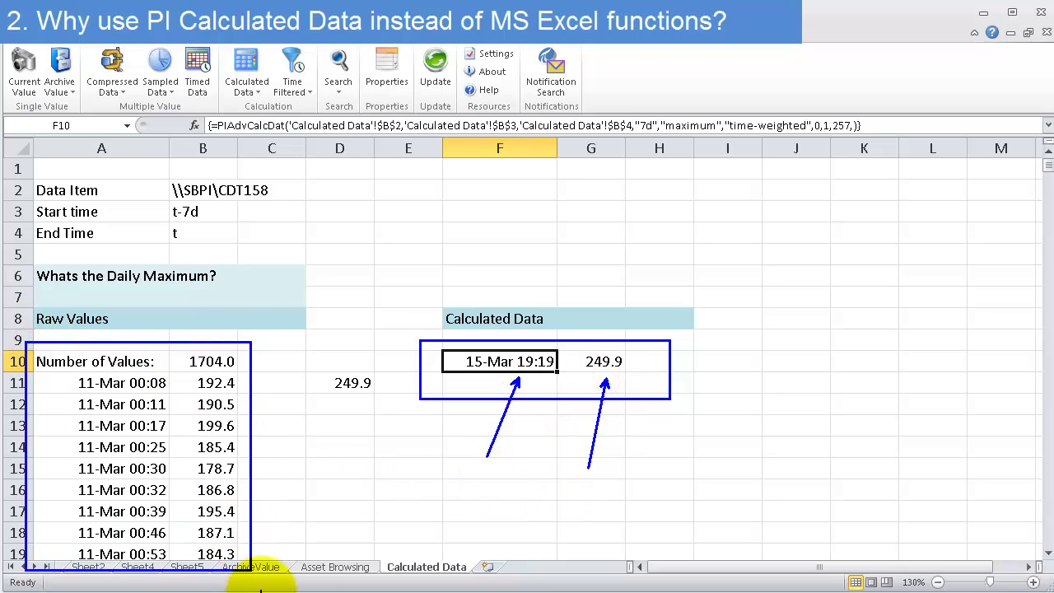
{"action": "left_click_drag", "start_coordinate": [299, 359], "coordinate": [392, 408]}
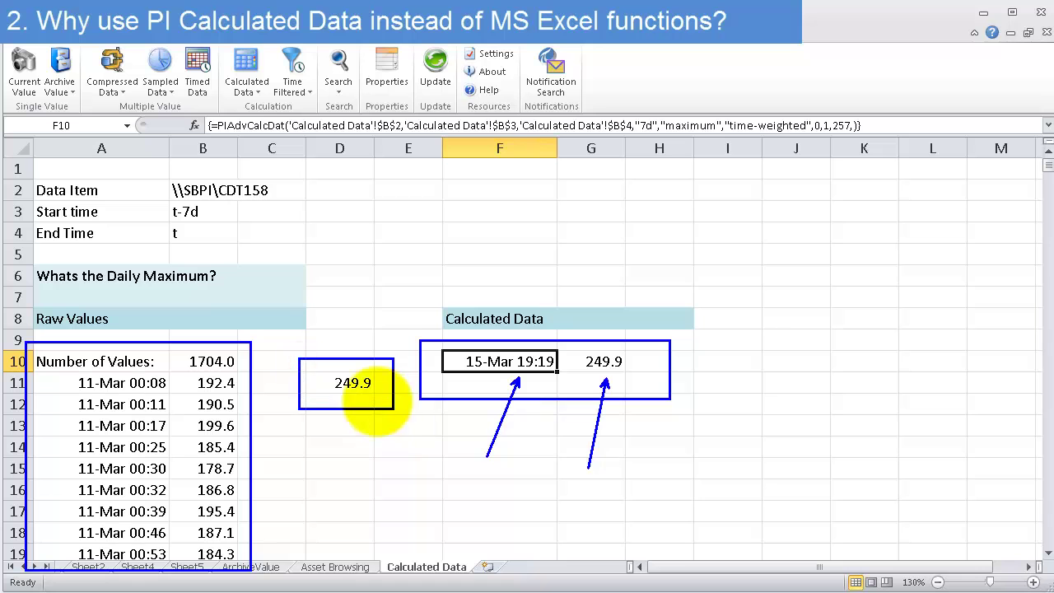
{"action": "left_click_drag", "start_coordinate": [334, 367], "coordinate": [392, 282]}
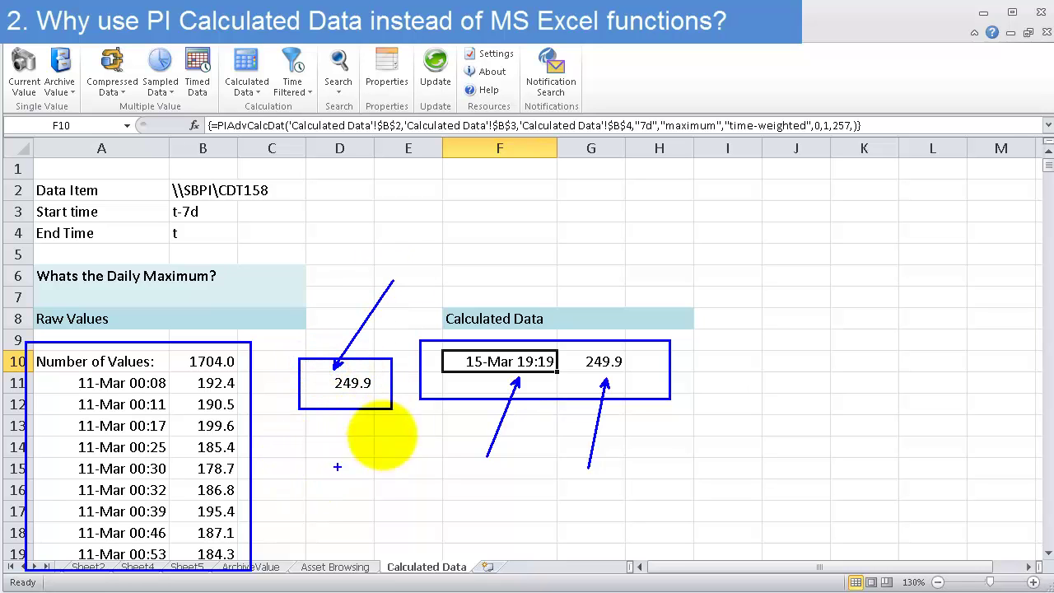
{"action": "key", "text": "Escape"}
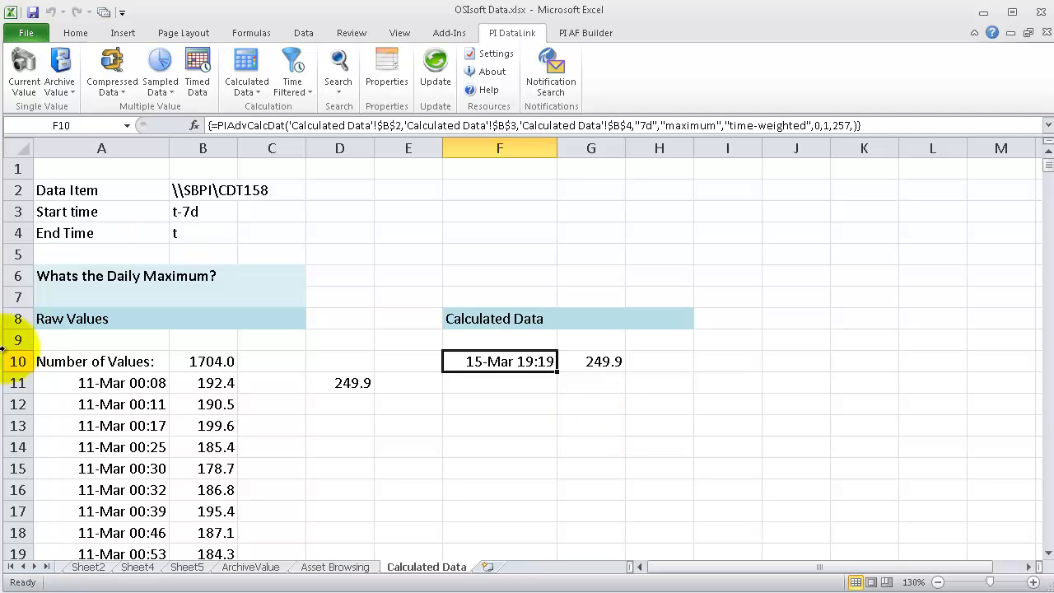
Step: Clear all raw values and calculated results from row 9 downward, keeping the headings above
{"action": "left_click_drag", "start_coordinate": [11, 340], "coordinate": [32, 371]}
{"action": "key", "text": "ctrl+shift+Down"}
{"action": "key", "text": "ctrl+BackSpace"}
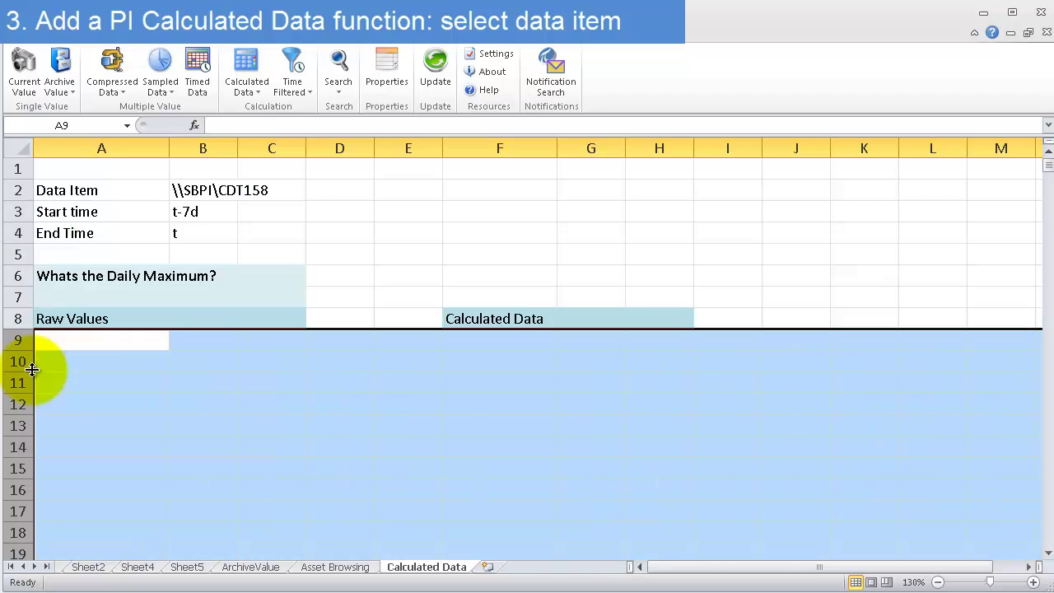
{"action": "left_click", "coordinate": [181, 297]}
Step: Clear the data item, start time and end time values from cells B2 to B4
{"action": "left_click", "coordinate": [199, 190]}
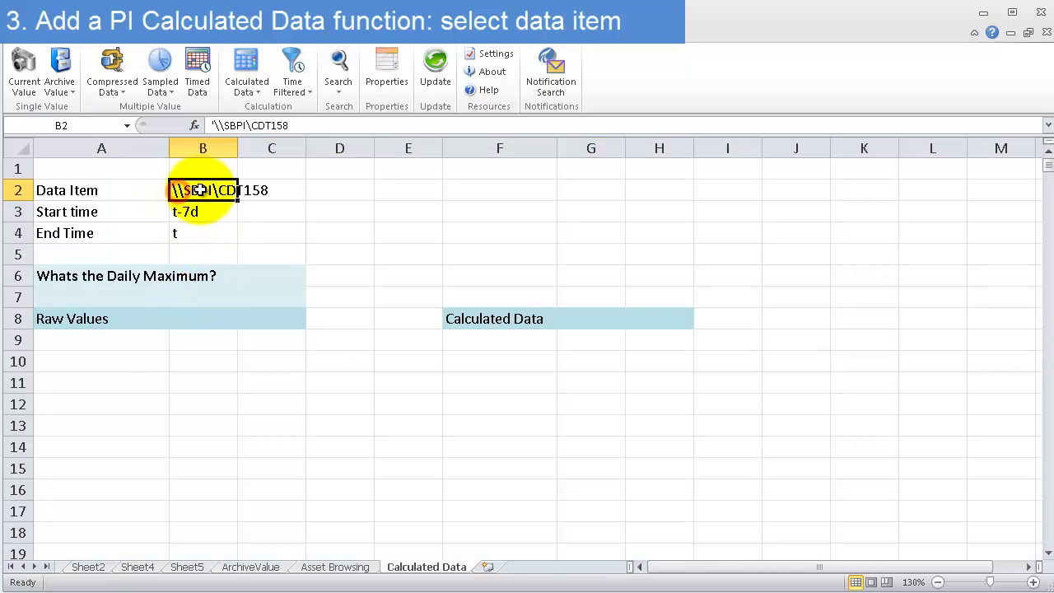
{"action": "left_click_drag", "start_coordinate": [200, 190], "coordinate": [202, 251]}
{"action": "key", "text": "Delete"}
{"action": "left_click", "coordinate": [124, 237]}
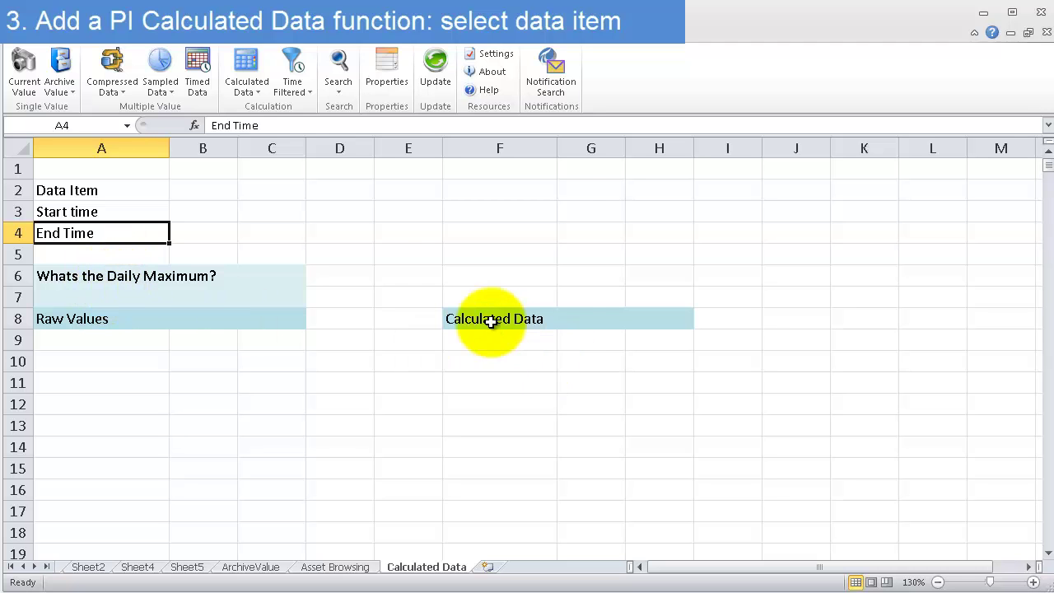
Step: Search the SBPI server for cdt158 and insert its data item \\SBPI\CDT158 into cell B2
{"action": "left_click", "coordinate": [206, 253]}
{"action": "left_click", "coordinate": [198, 190]}
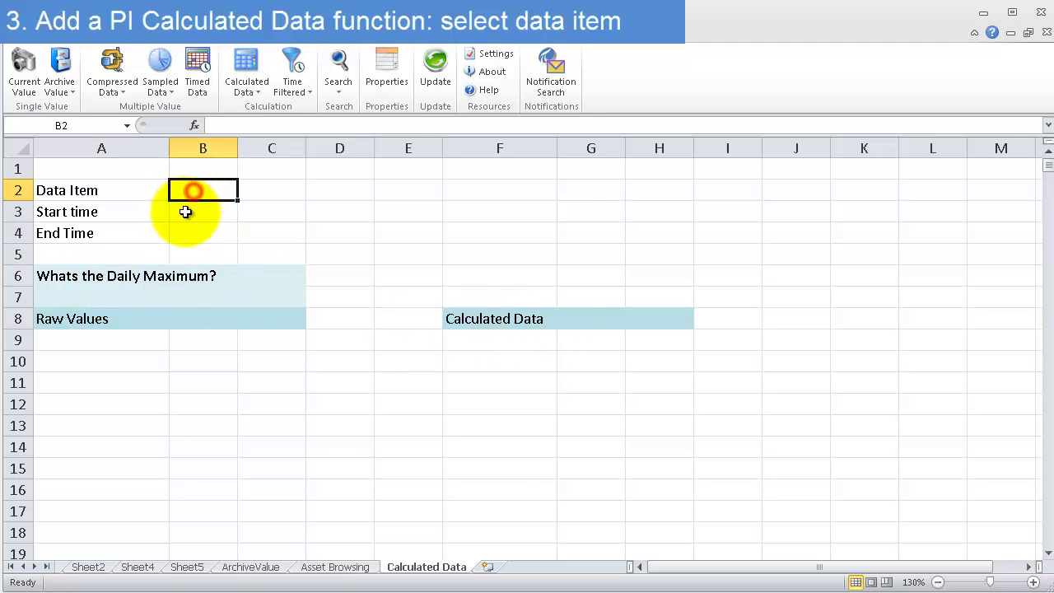
{"action": "left_click", "coordinate": [335, 57]}
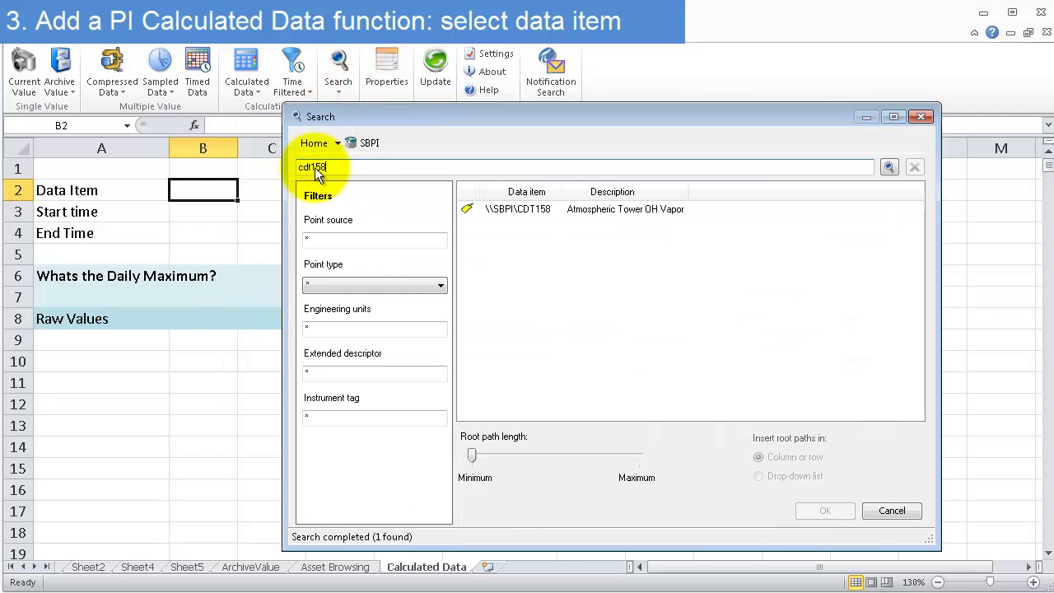
{"action": "left_click", "coordinate": [316, 144]}
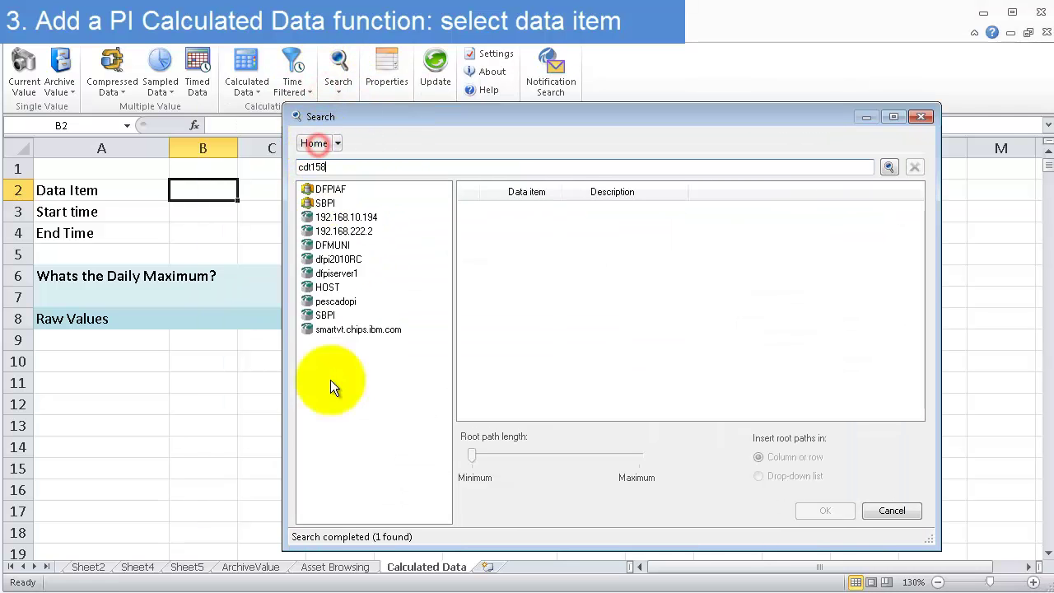
{"action": "left_click", "coordinate": [315, 315]}
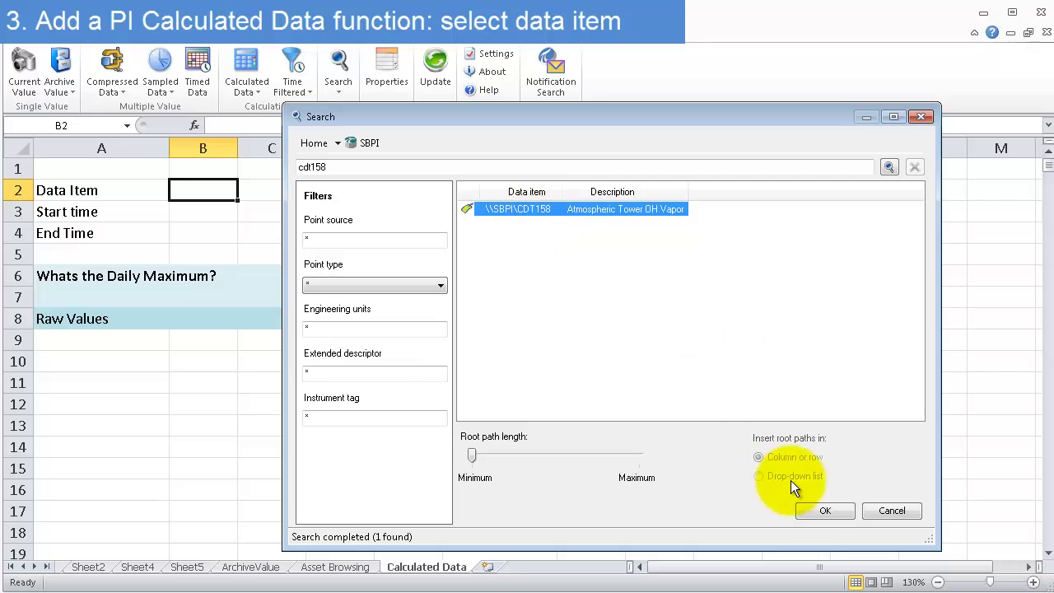
{"action": "left_click", "coordinate": [825, 512]}
Step: Enter the start time t-7d in cell B3 and the end time t in cell B4
{"action": "left_click", "coordinate": [211, 212]}
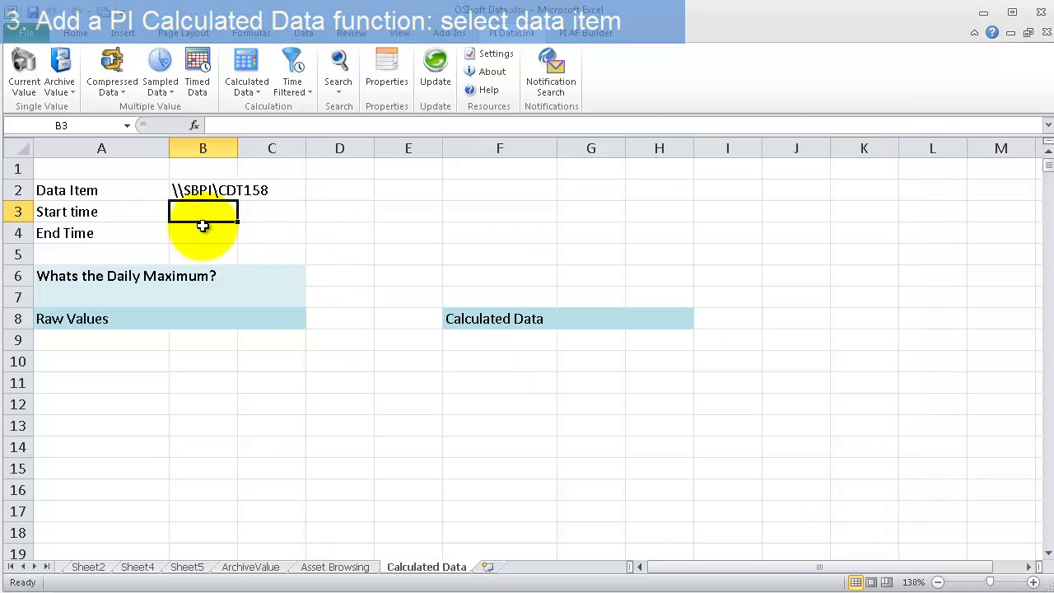
{"action": "type", "text": "t-7d"}
{"action": "key", "text": "Return"}
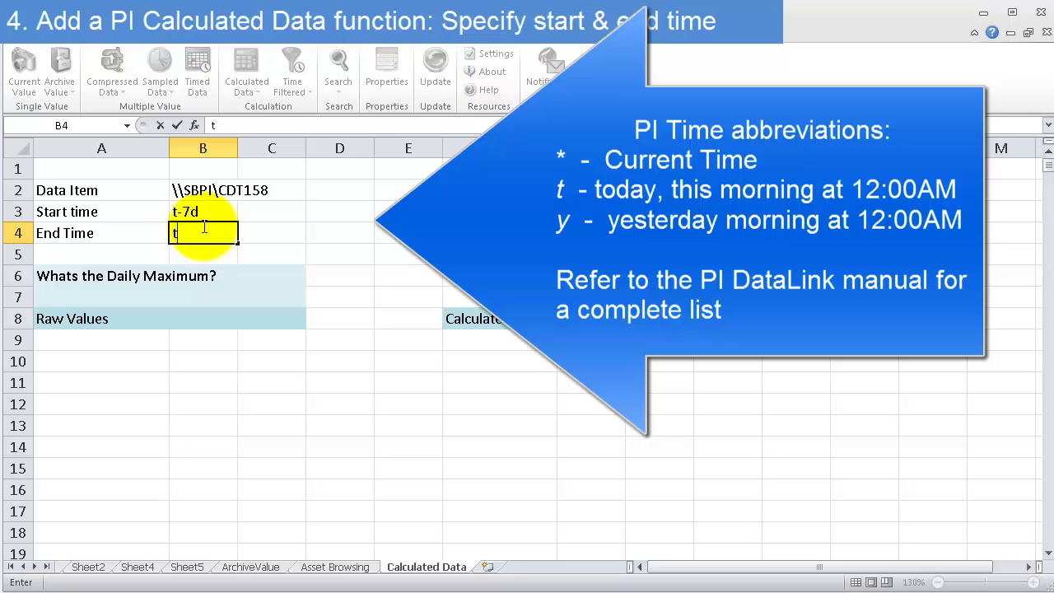
{"action": "key", "text": "Return"}
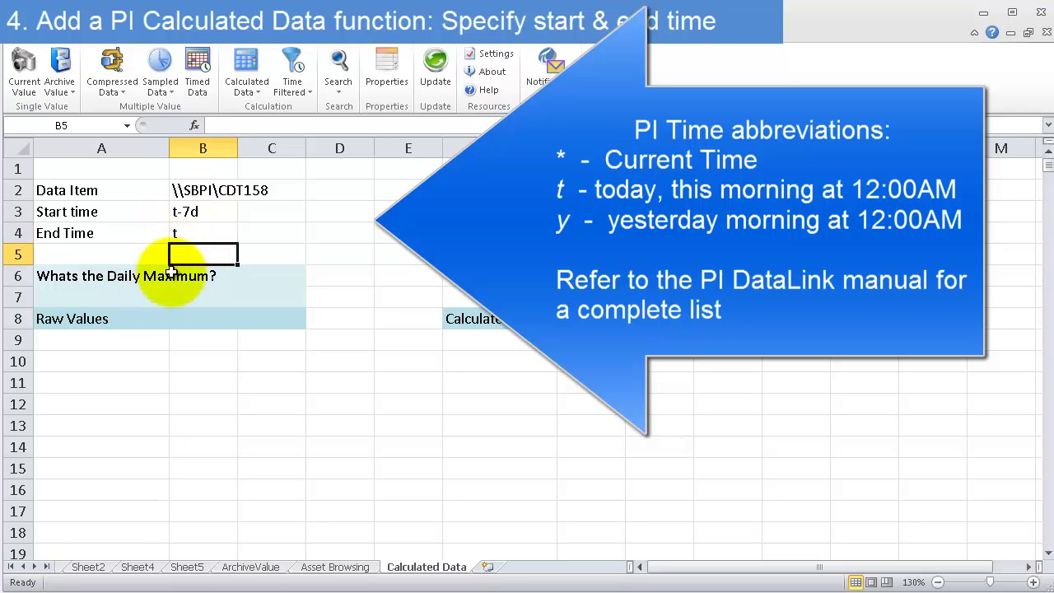
Step: Start a Calculated Data function in cell F9, linking its data item, start time and end time to cells B2, B3 and B4
{"action": "left_click", "coordinate": [105, 295]}
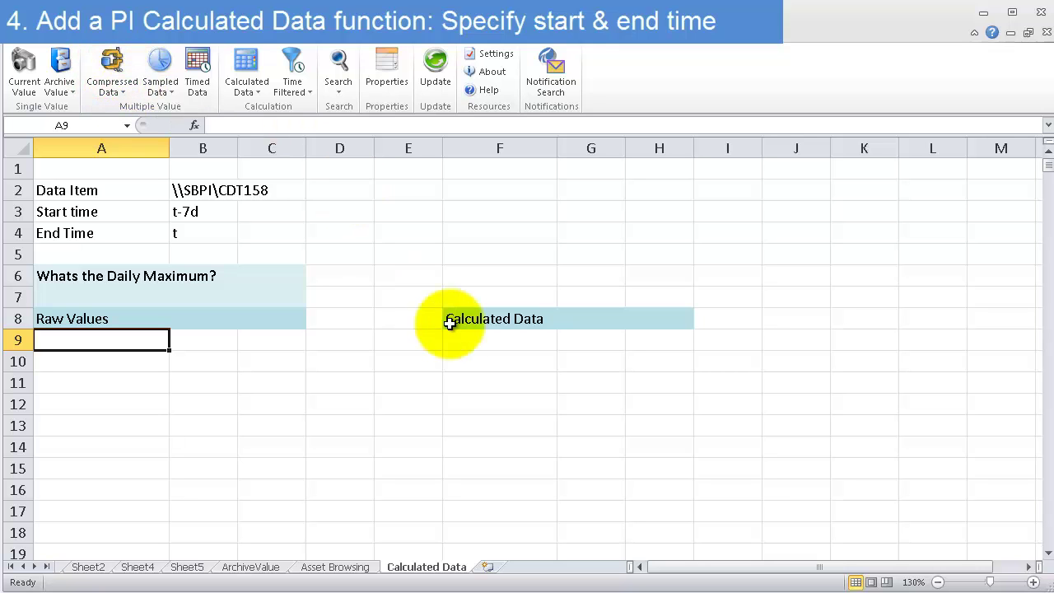
{"action": "left_click", "coordinate": [486, 345]}
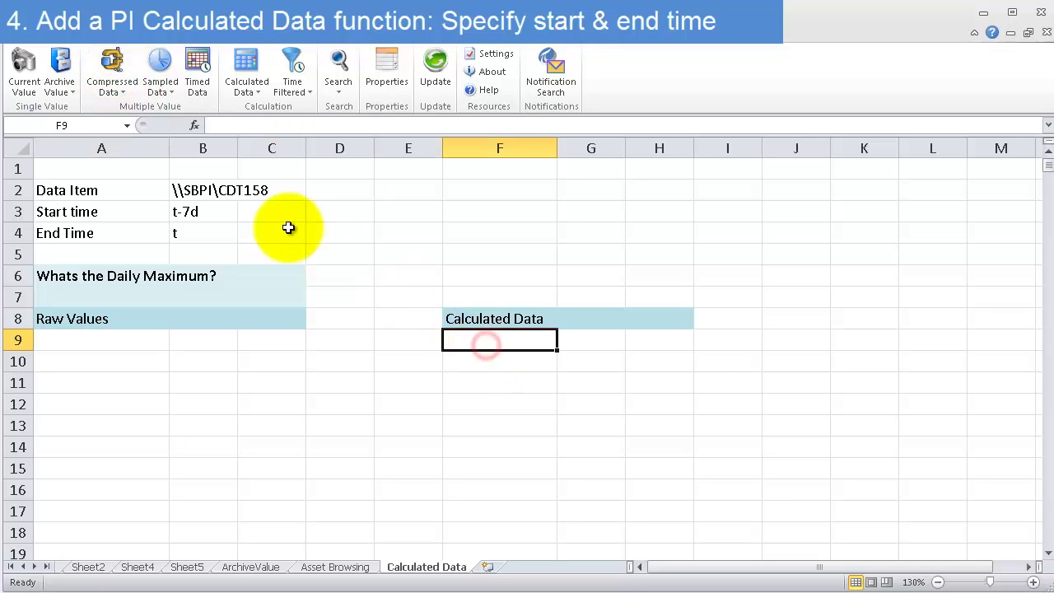
{"action": "left_click", "coordinate": [242, 57]}
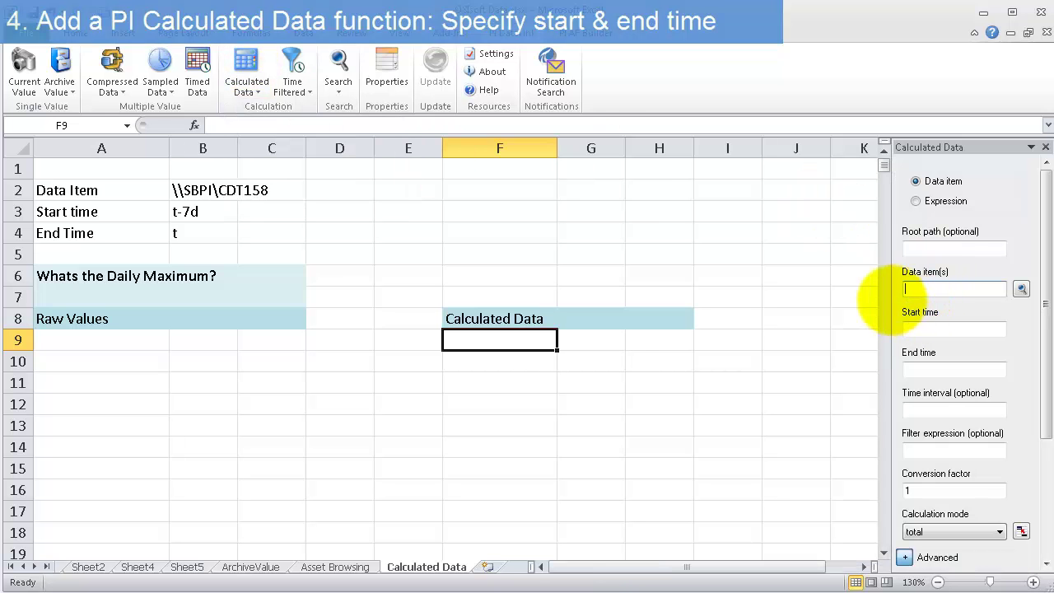
{"action": "left_click", "coordinate": [902, 286]}
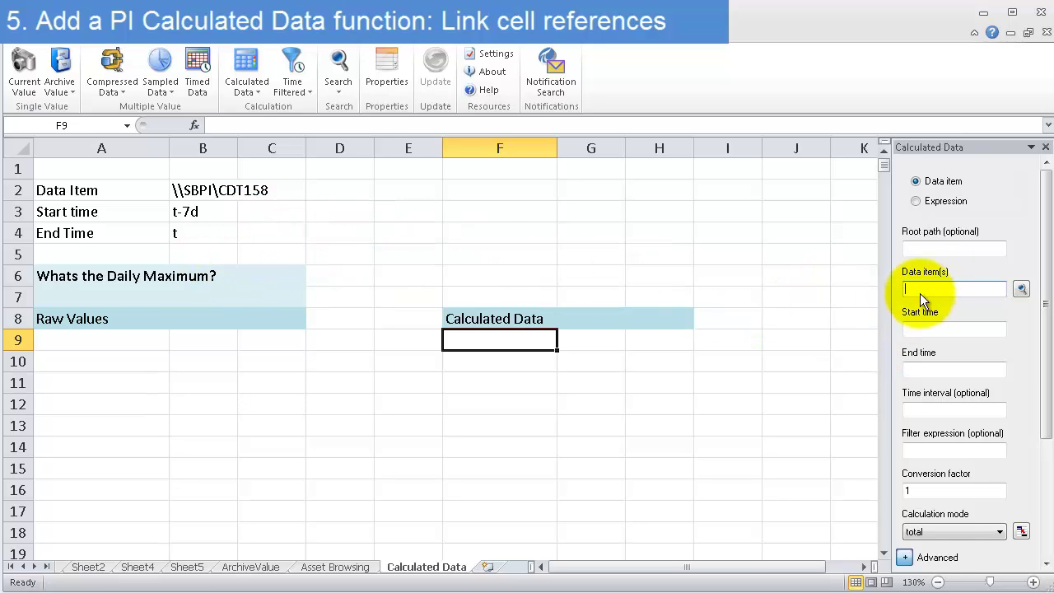
{"action": "left_click", "coordinate": [205, 190]}
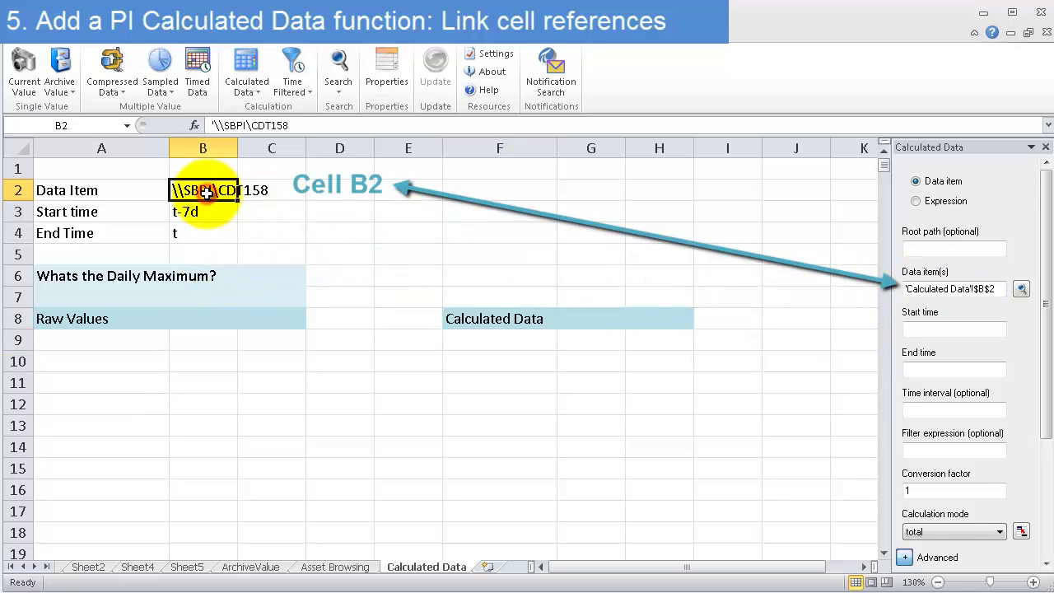
{"action": "left_click", "coordinate": [964, 331]}
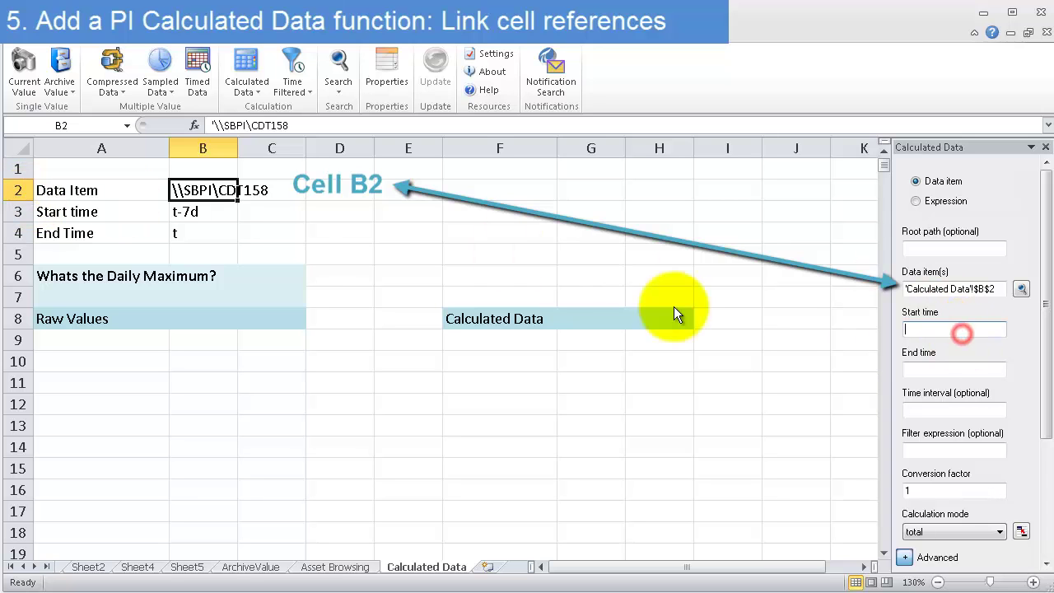
{"action": "left_click", "coordinate": [196, 213]}
{"action": "left_click", "coordinate": [937, 370]}
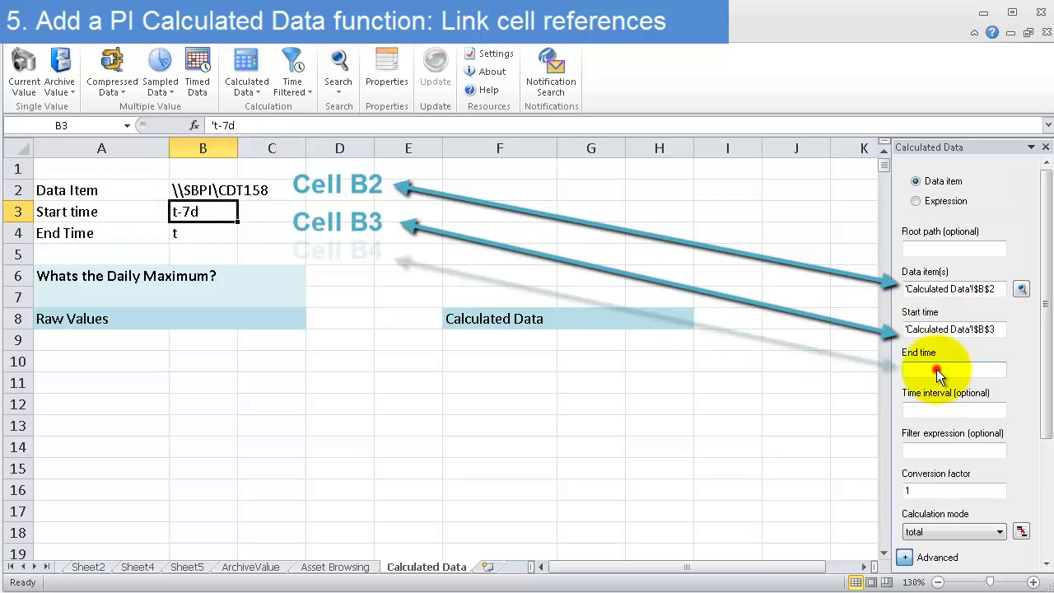
{"action": "left_click", "coordinate": [198, 234]}
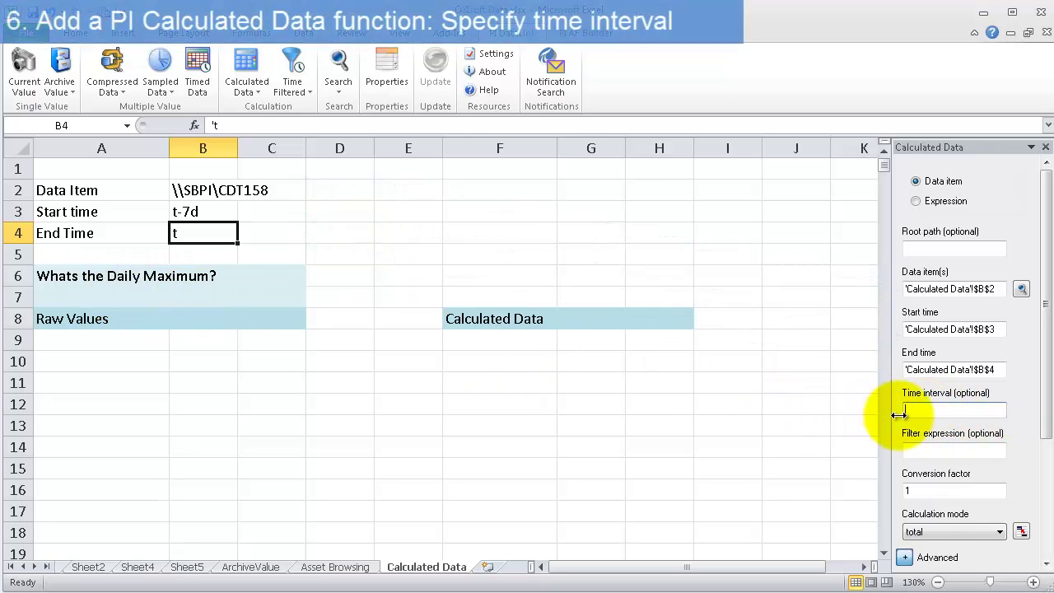
Step: Set the function's time interval to 1d and its calculation mode to maximum, and apply it to the sheet
{"action": "type", "text": "1"}
{"action": "left_click", "coordinate": [964, 445]}
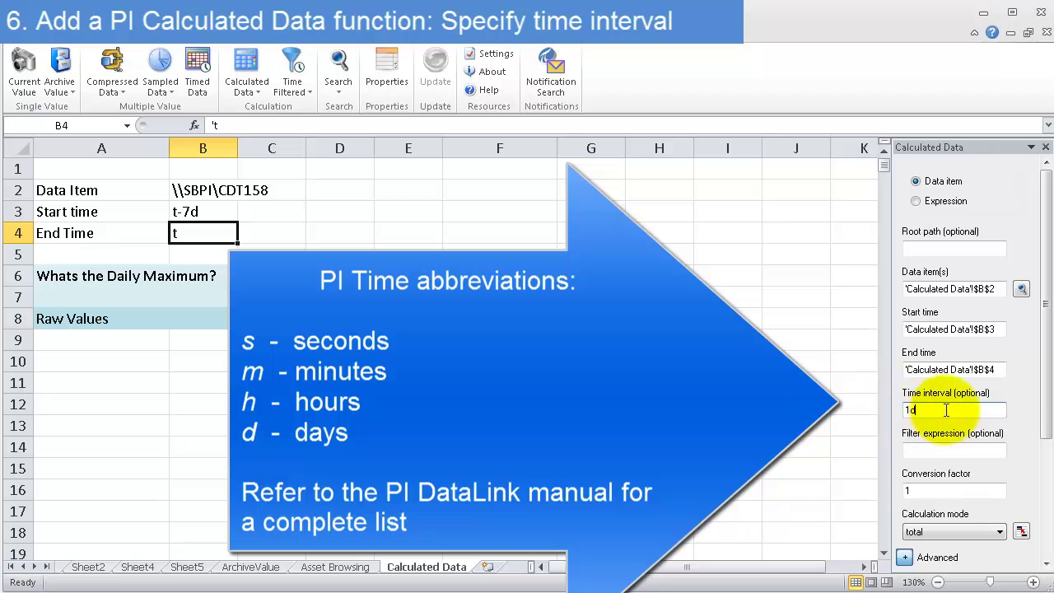
{"action": "left_click_drag", "start_coordinate": [1042, 381], "coordinate": [1036, 522]}
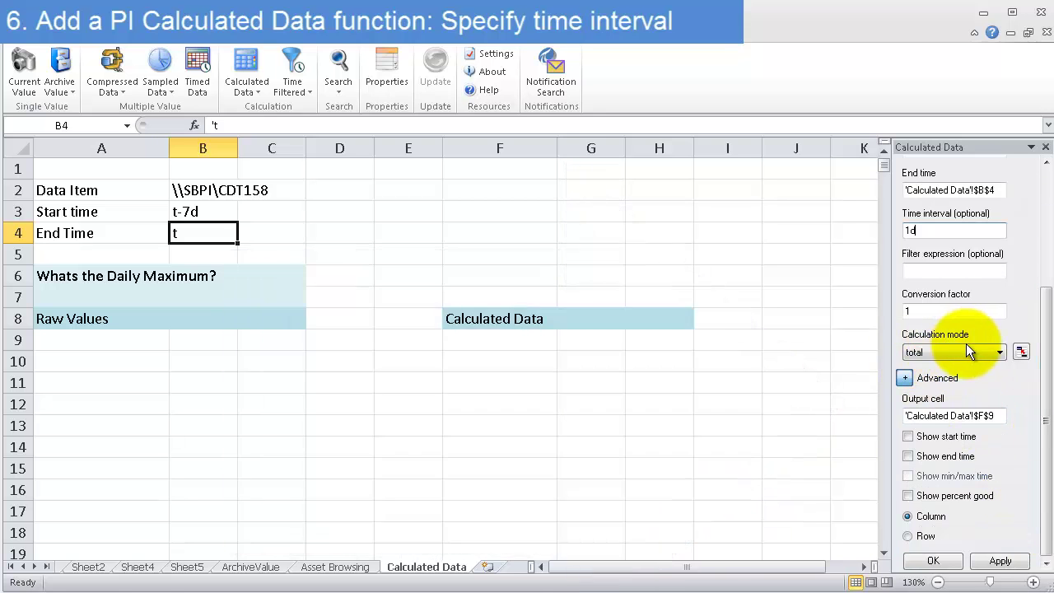
{"action": "left_click", "coordinate": [970, 353]}
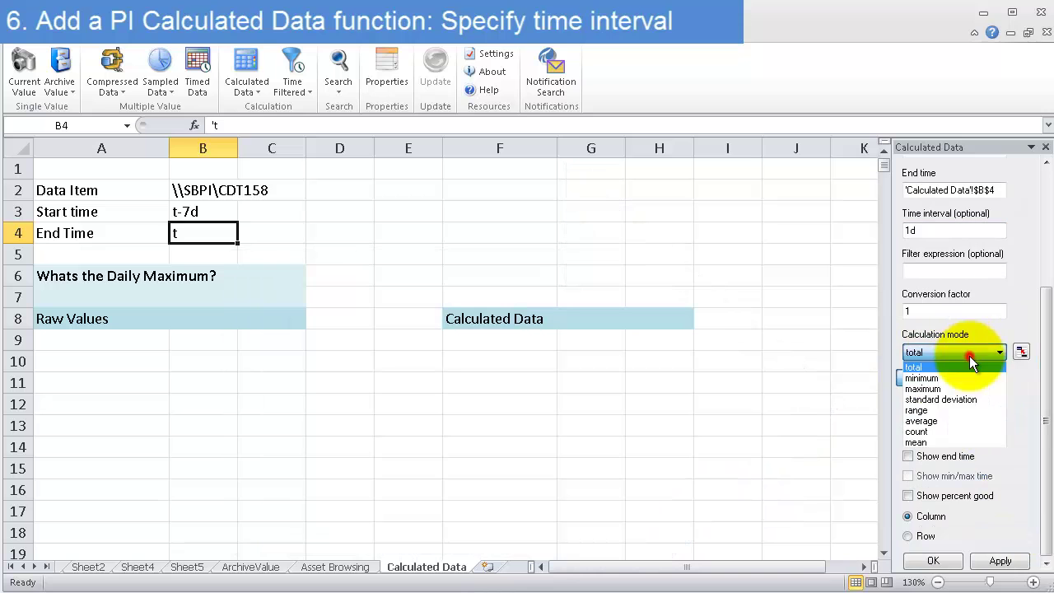
{"action": "left_click", "coordinate": [922, 389]}
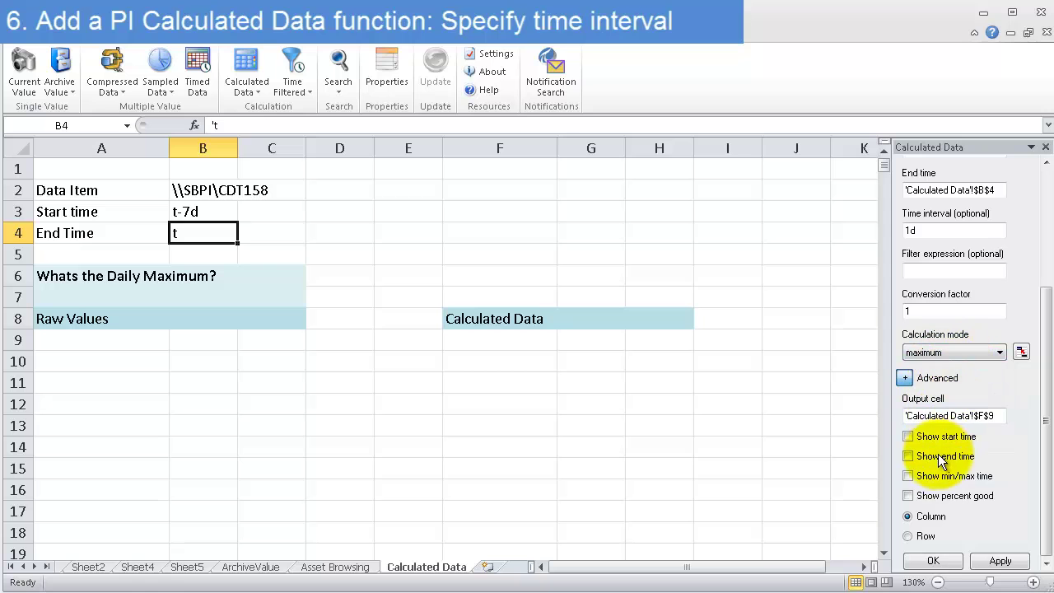
{"action": "left_click", "coordinate": [999, 561]}
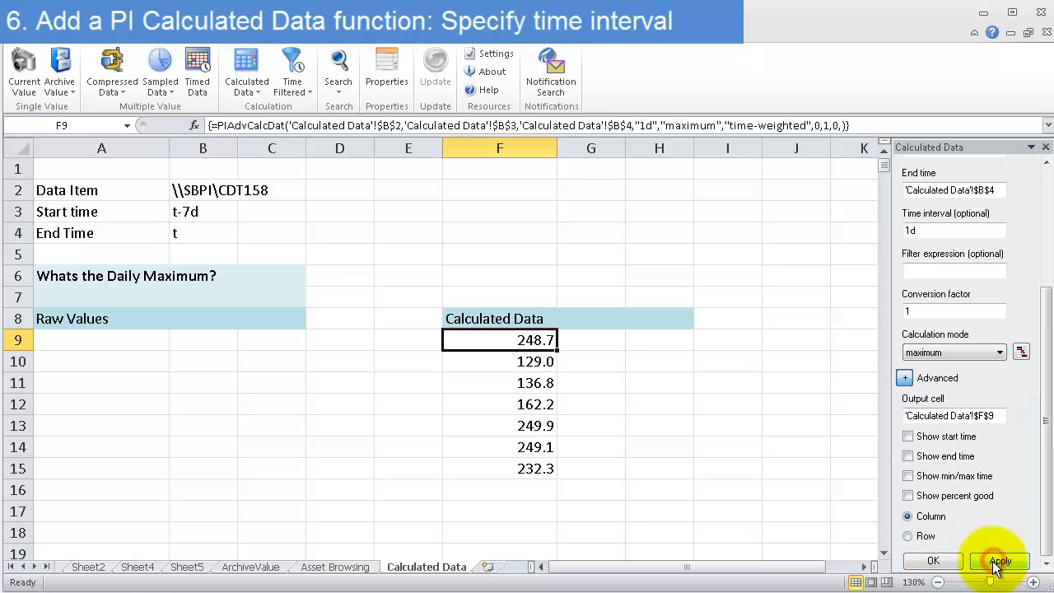
Step: Show the min/max time with the daily maximums, and add the start time and end time of each interval
{"action": "left_click", "coordinate": [976, 478]}
{"action": "left_click", "coordinate": [989, 562]}
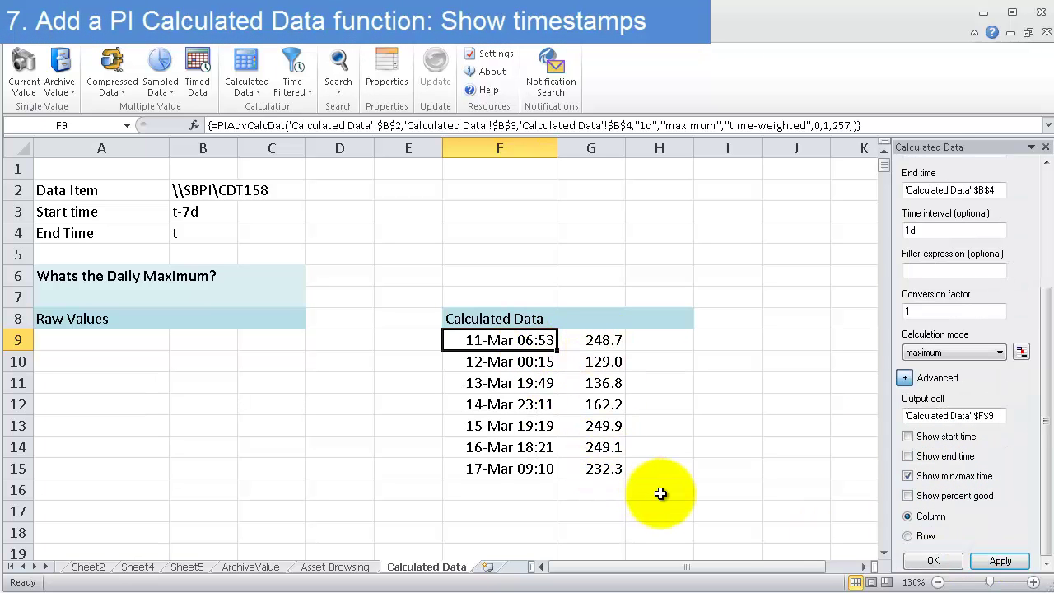
{"action": "left_click", "coordinate": [908, 437]}
{"action": "left_click", "coordinate": [913, 456]}
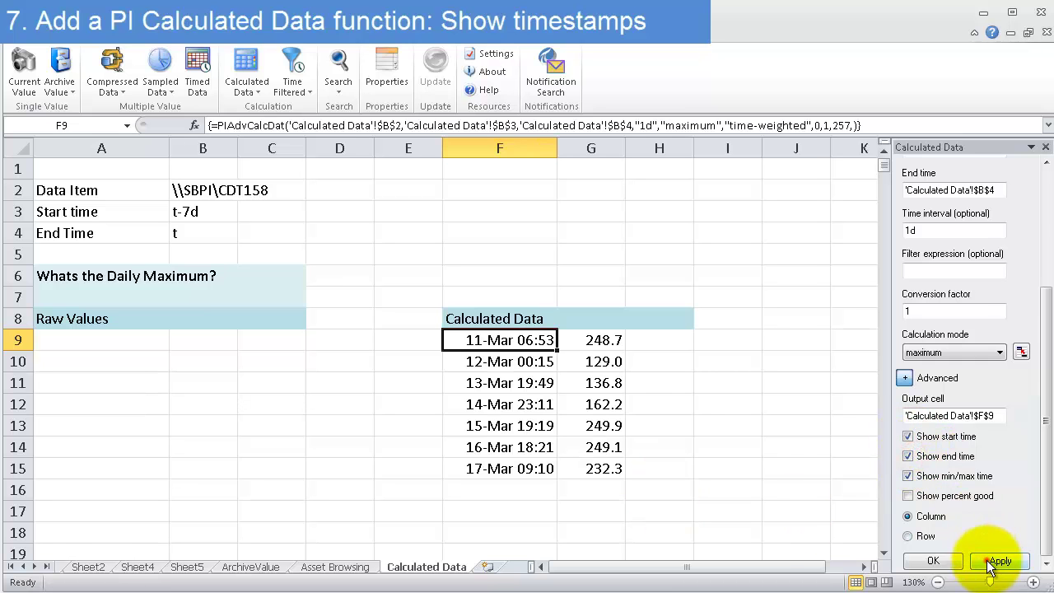
{"action": "left_click", "coordinate": [991, 562]}
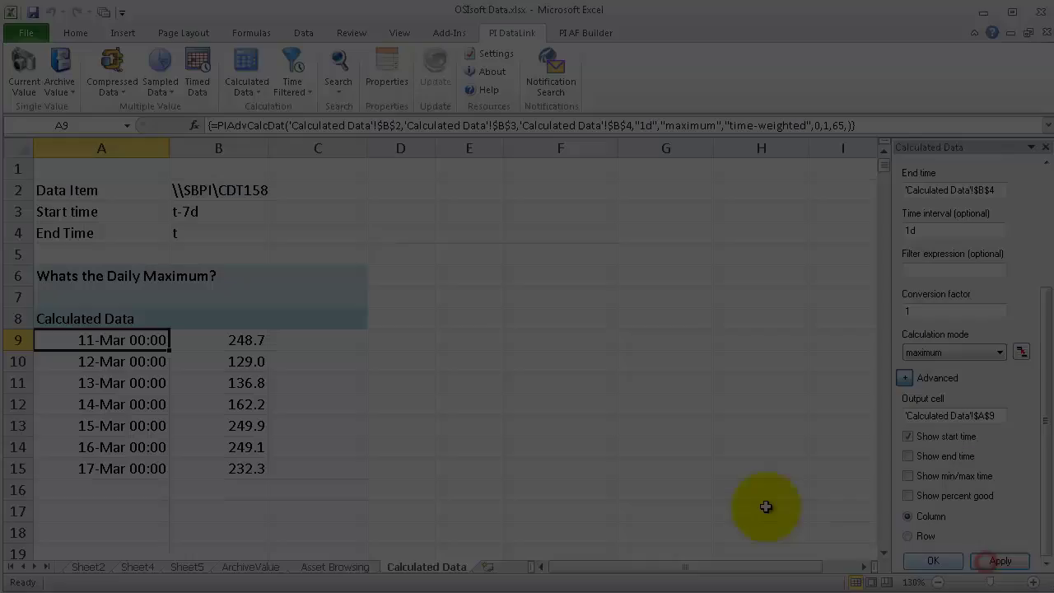
Step: Insert an empty row between the Calculated Data heading and the first result row
{"action": "left_click", "coordinate": [325, 404]}
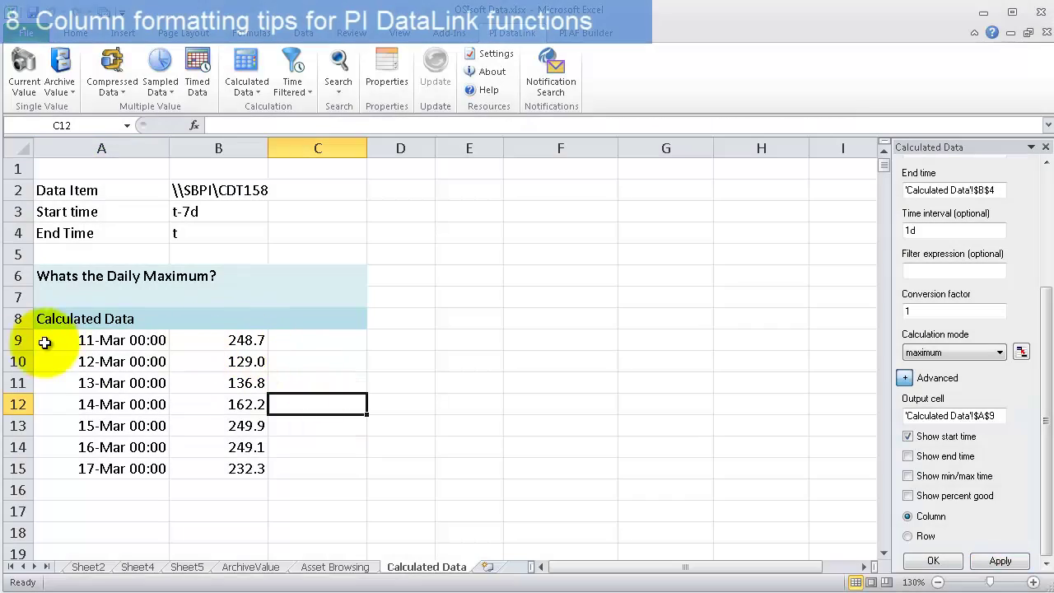
{"action": "left_click", "coordinate": [18, 340]}
{"action": "right_click", "coordinate": [18, 341]}
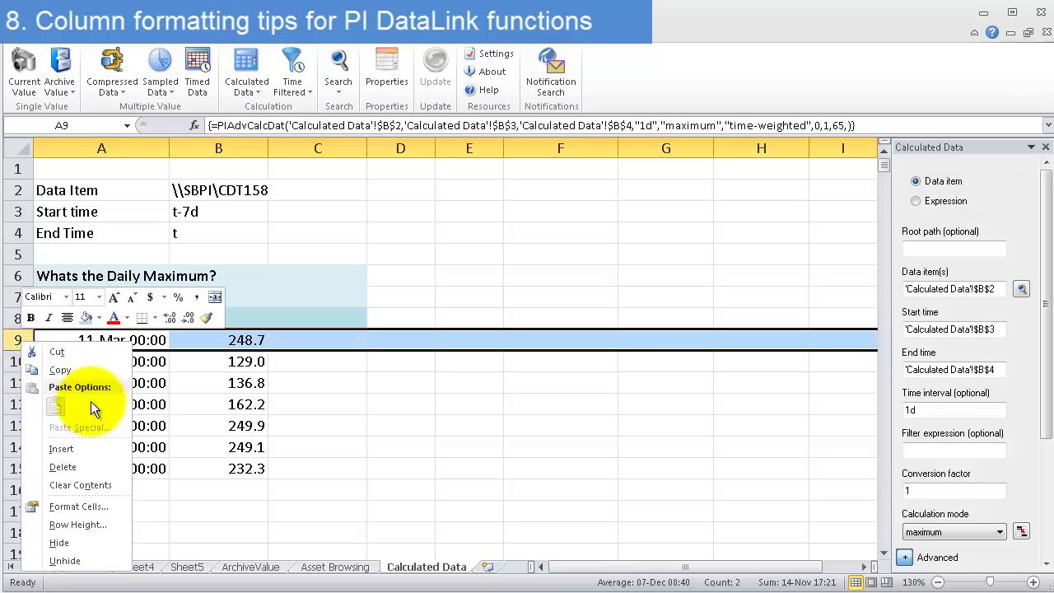
{"action": "left_click", "coordinate": [72, 450]}
Step: Enter the column headings Max, Min and Range in cells B9, C9 and D9
{"action": "left_click", "coordinate": [211, 340]}
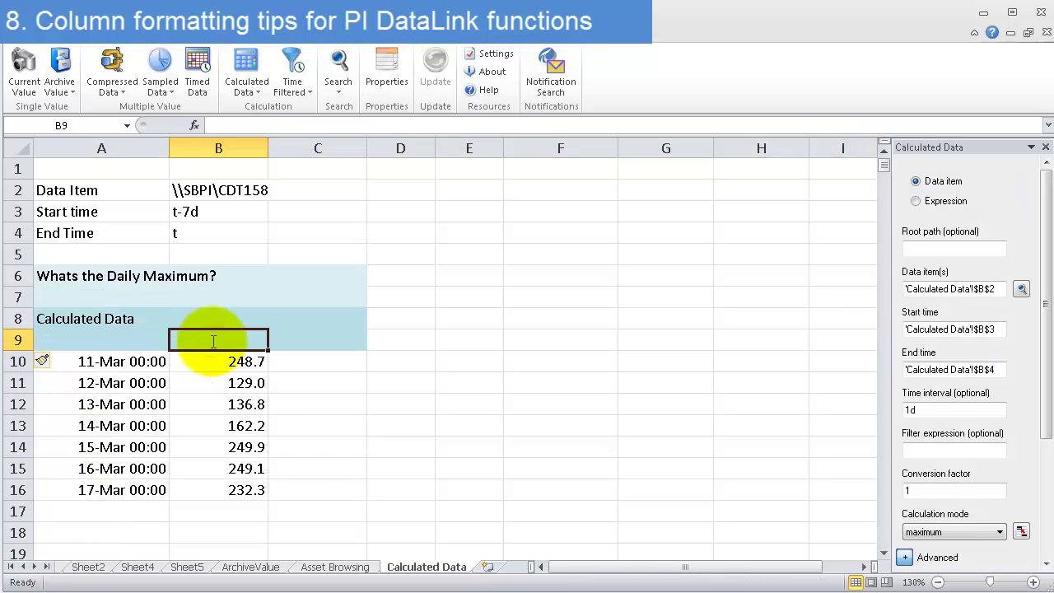
{"action": "type", "text": "Max"}
{"action": "key", "text": "Tab"}
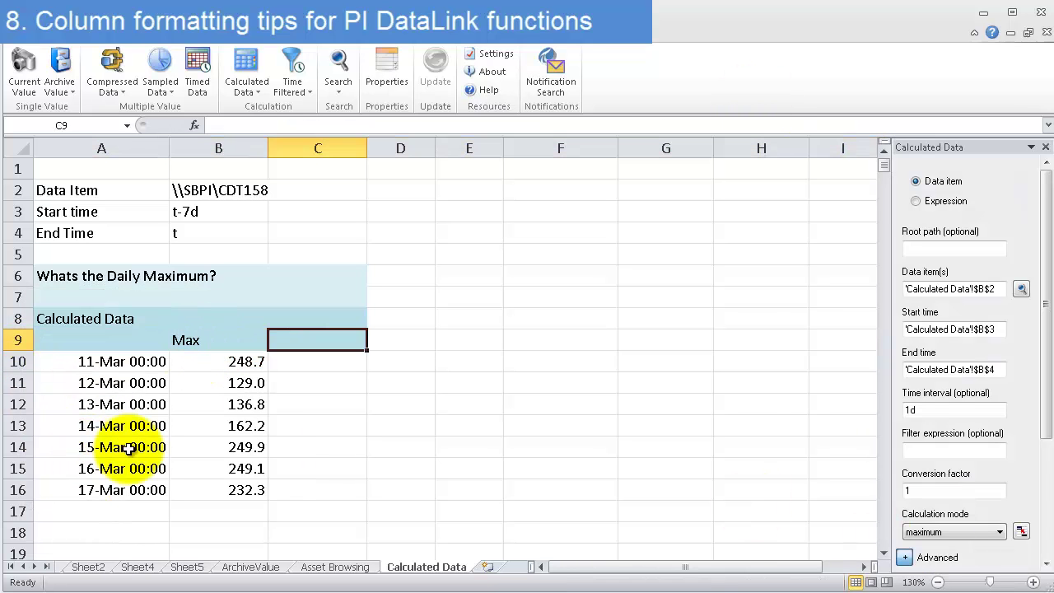
{"action": "type", "text": "Min"}
{"action": "key", "text": "Tab"}
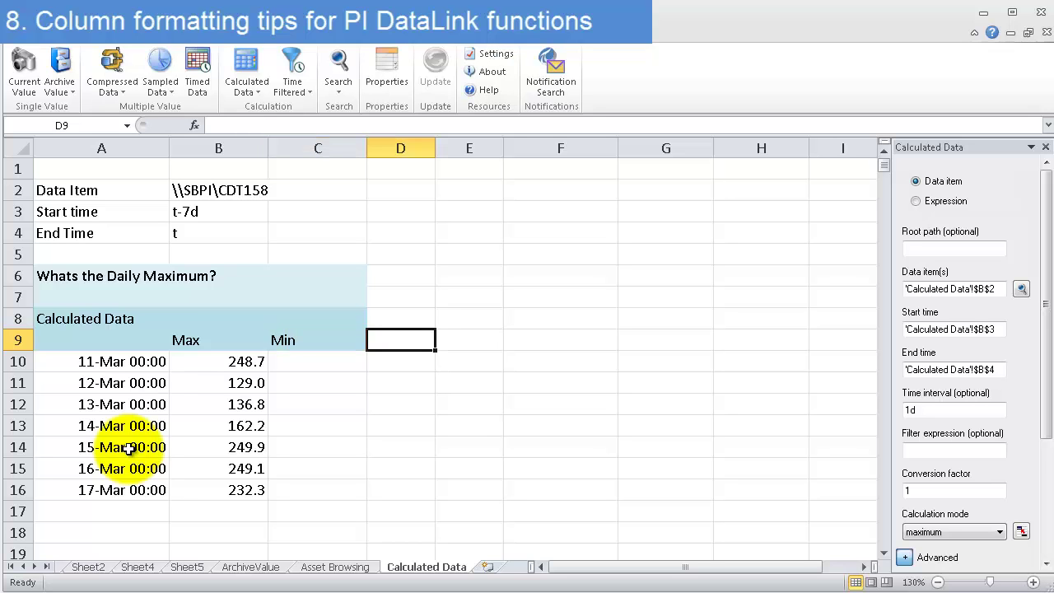
{"action": "mouse_move", "coordinate": [1046, 378]}
{"action": "left_mouse_down"}
{"action": "mouse_move", "coordinate": [1048, 436]}
{"action": "mouse_move", "coordinate": [1017, 506]}
{"action": "left_mouse_up"}
{"action": "left_click", "coordinate": [993, 353]}
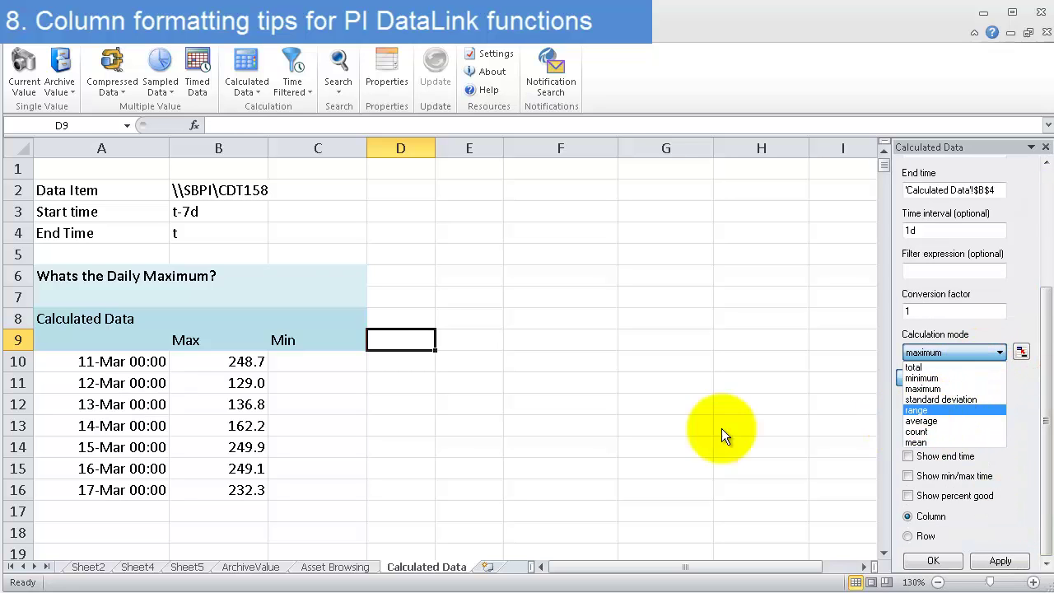
{"action": "left_click", "coordinate": [383, 338]}
{"action": "type", "text": "Range"}
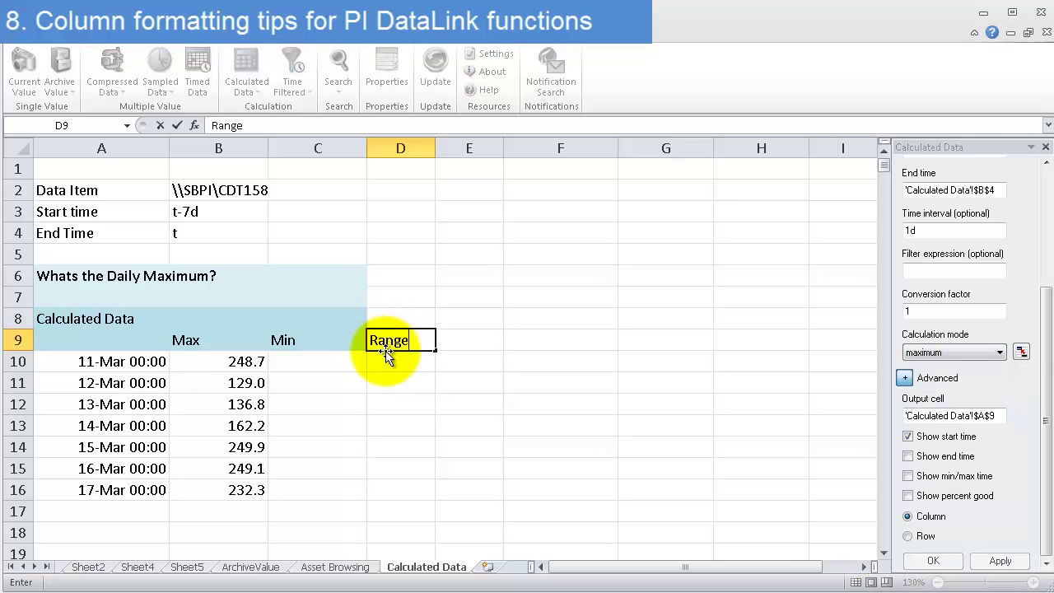
{"action": "key", "text": "Return"}
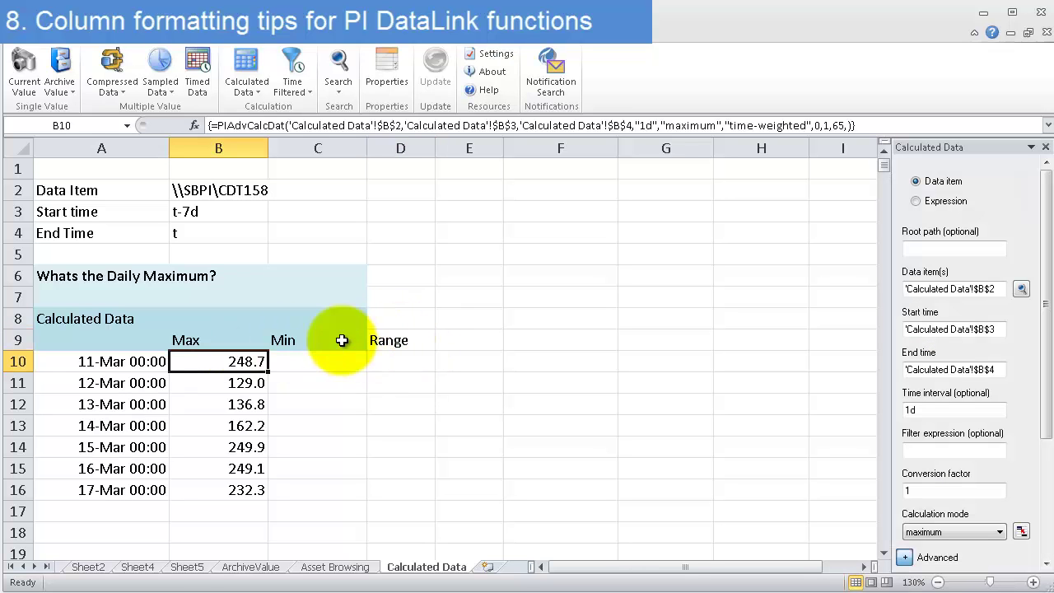
Step: Start a Calculated Data function in C10, taking the data item from B2, start time from B3 and end time from B4
{"action": "left_click", "coordinate": [323, 365]}
{"action": "left_click", "coordinate": [247, 371]}
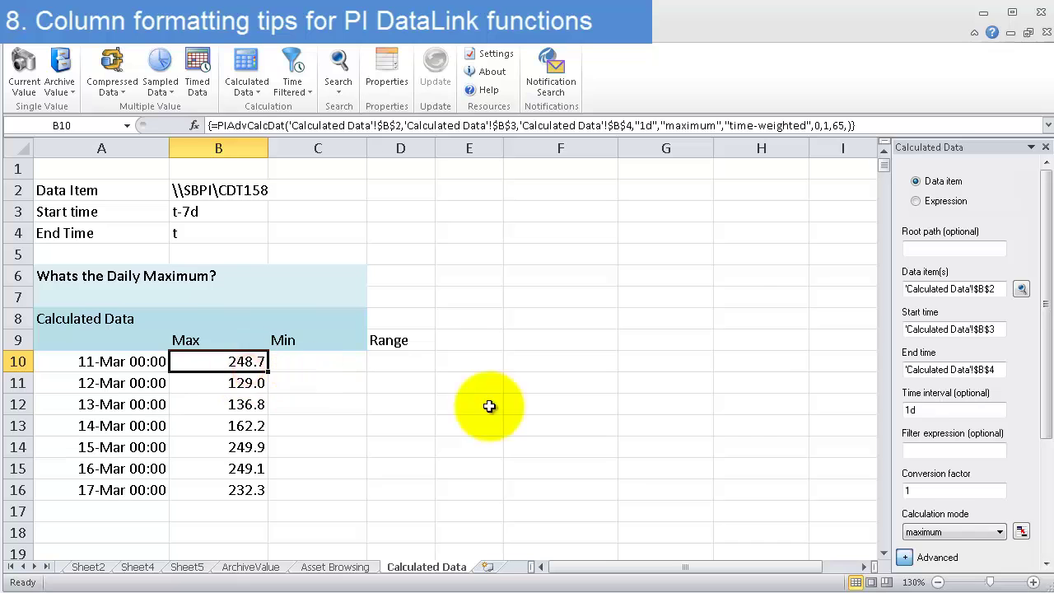
{"action": "left_click", "coordinate": [289, 362]}
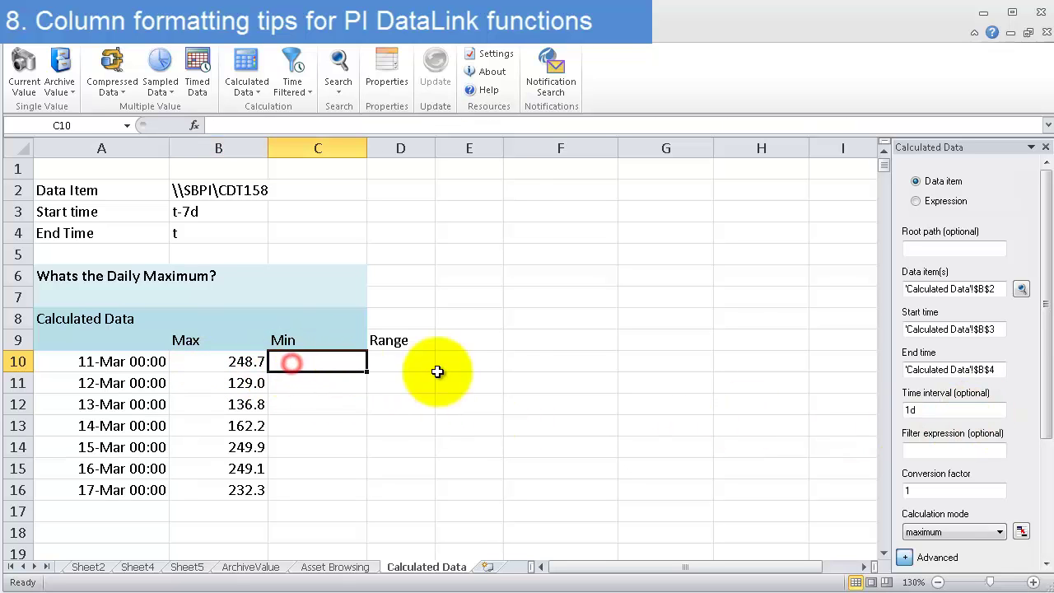
{"action": "left_click", "coordinate": [244, 66]}
{"action": "left_click", "coordinate": [244, 66]}
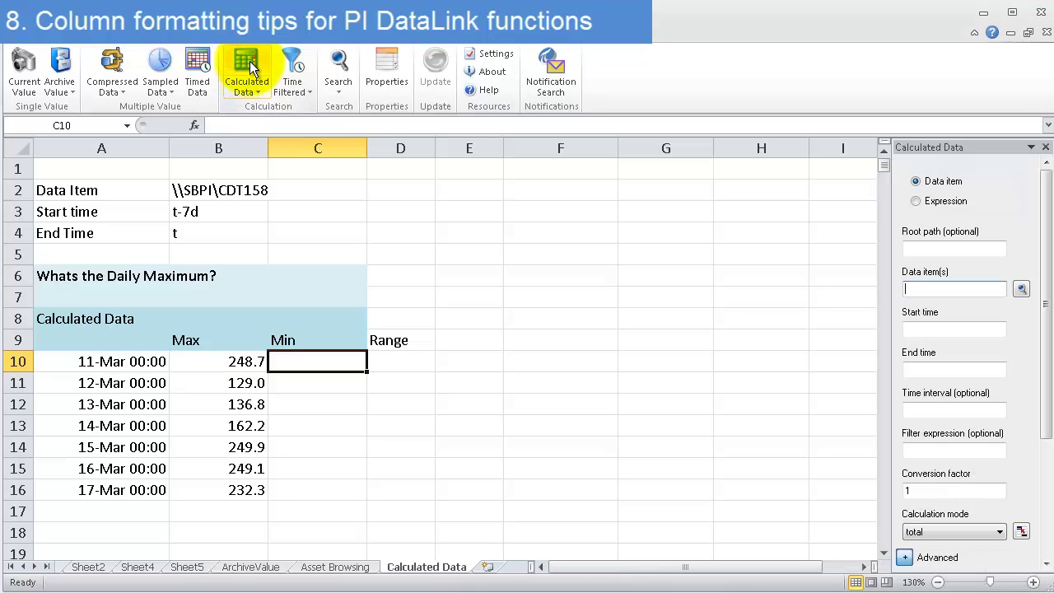
{"action": "left_click", "coordinate": [214, 194]}
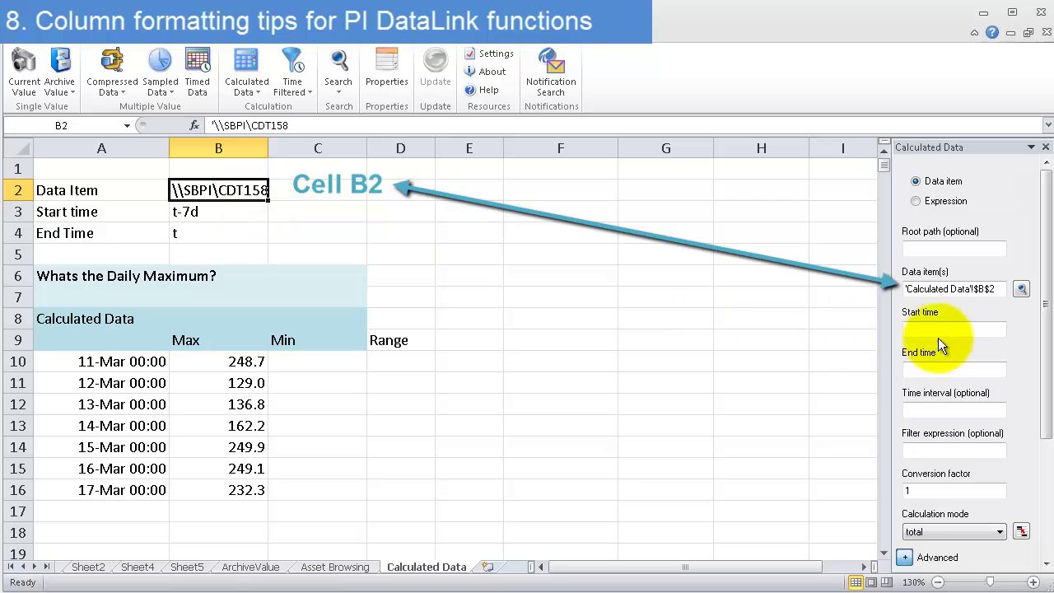
{"action": "left_click", "coordinate": [199, 213]}
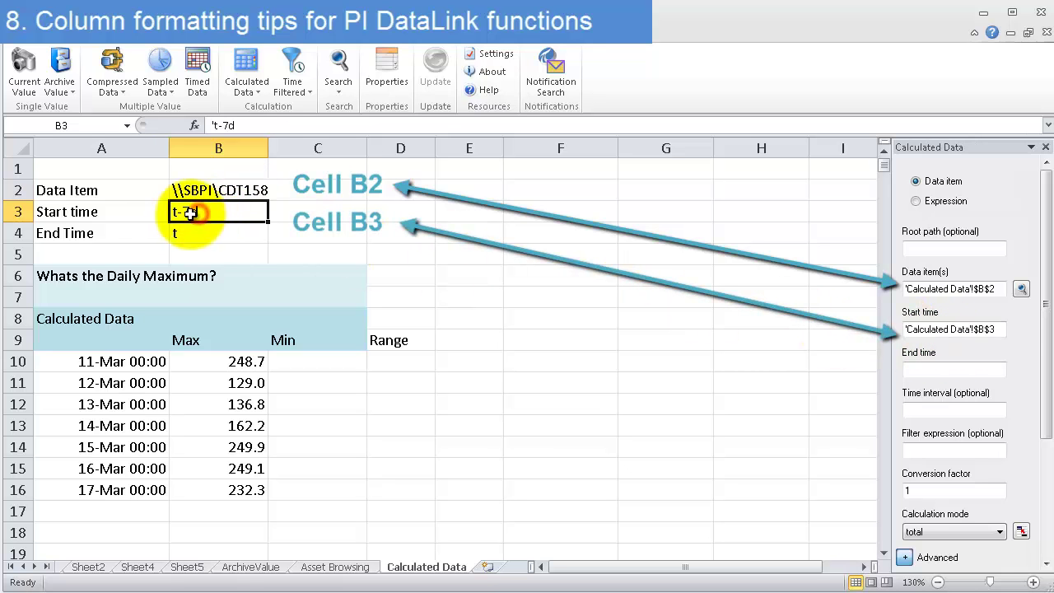
{"action": "left_click", "coordinate": [961, 368]}
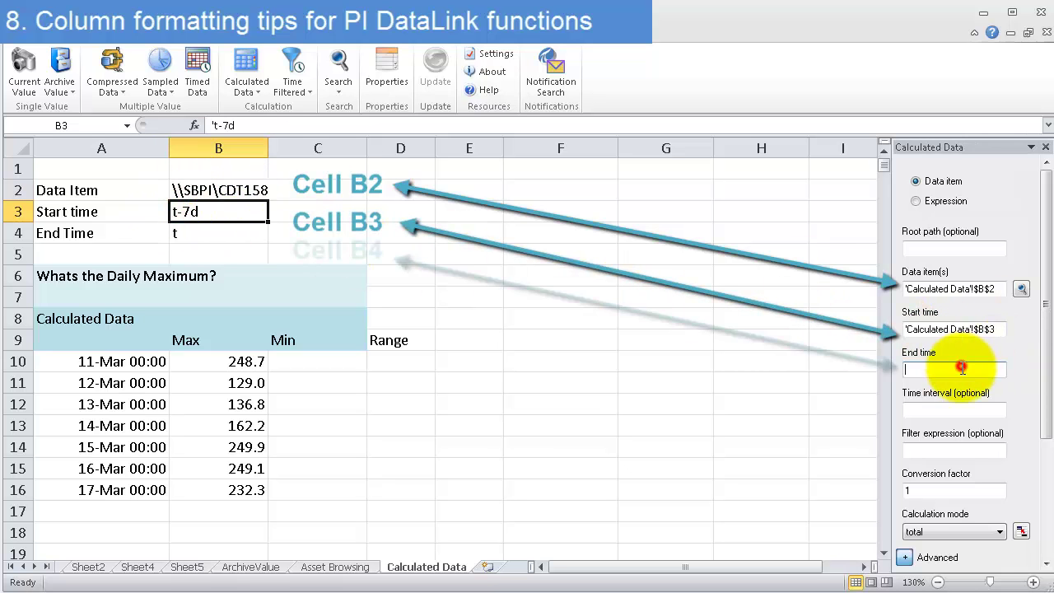
{"action": "left_click", "coordinate": [201, 232]}
Step: Set the function's time interval to 1d and its calculation mode to minimum, and apply it to the Min column
{"action": "left_click", "coordinate": [958, 412]}
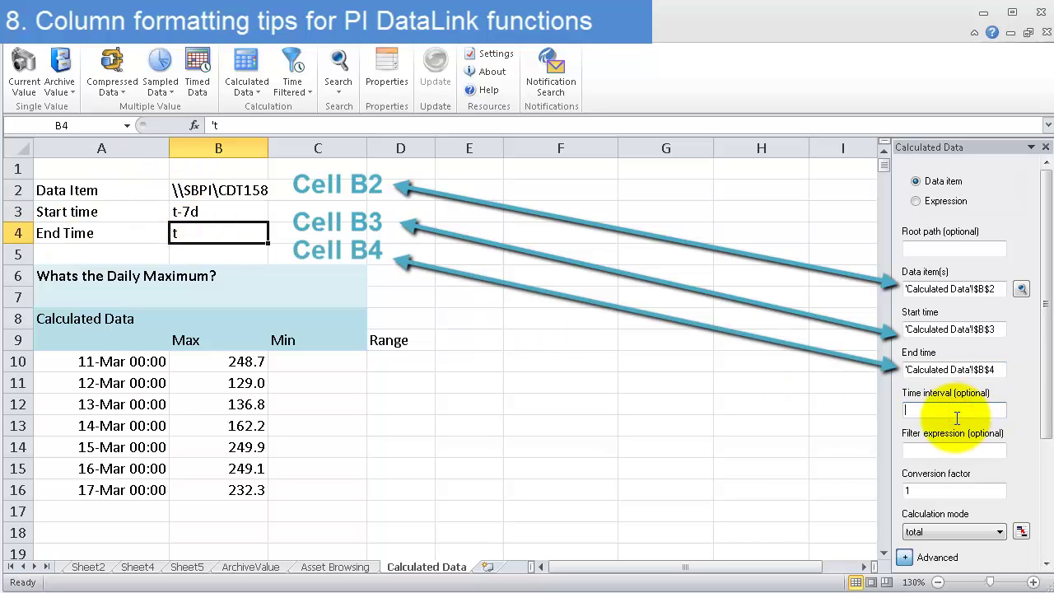
{"action": "type", "text": "1d"}
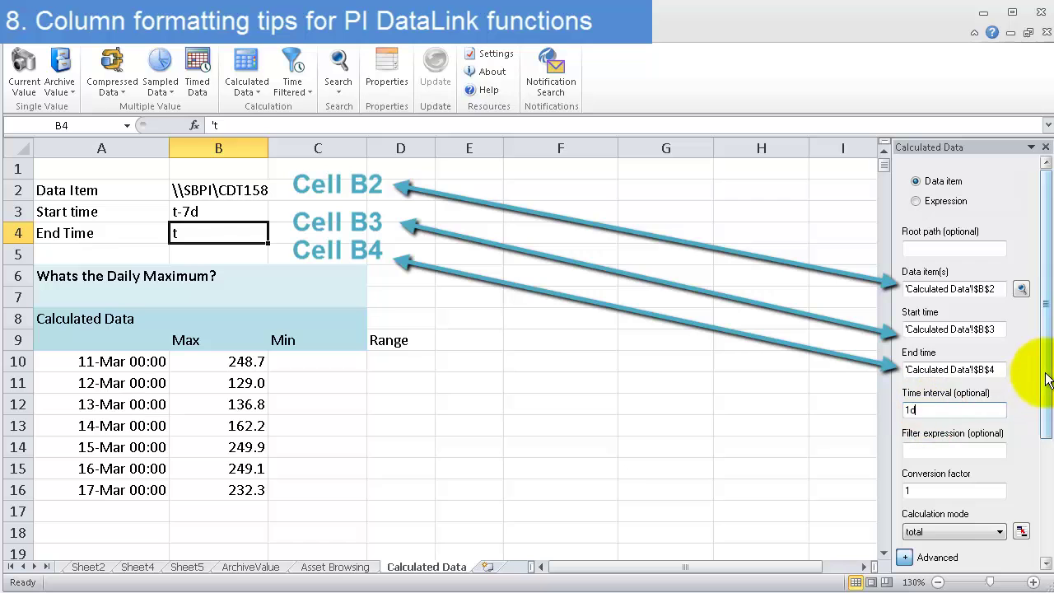
{"action": "scroll", "coordinate": [1030, 478], "scroll_direction": "down", "scroll_amount": 3}
{"action": "left_click", "coordinate": [935, 352]}
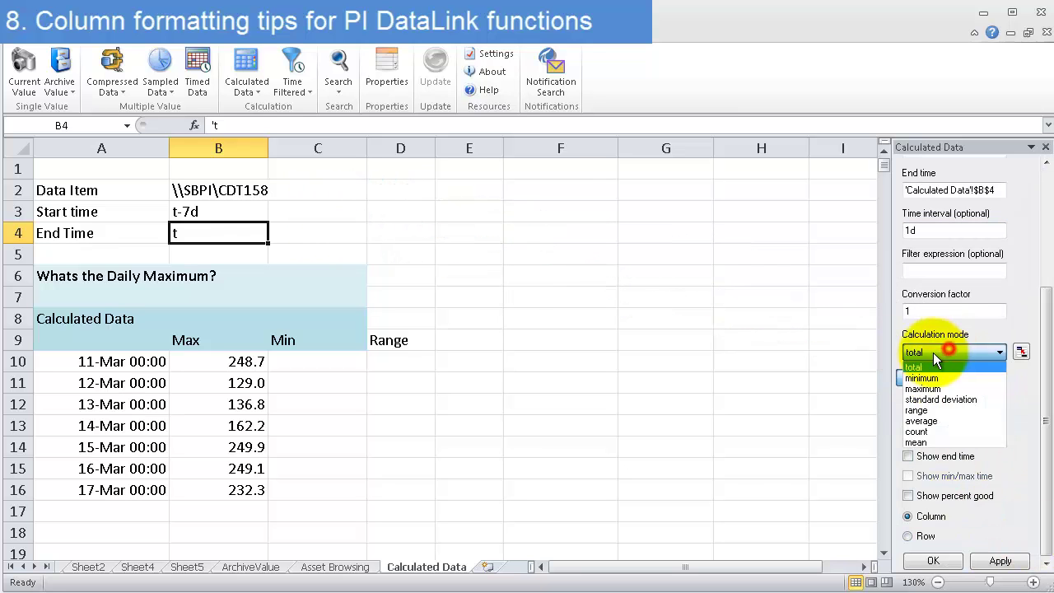
{"action": "left_click", "coordinate": [941, 378]}
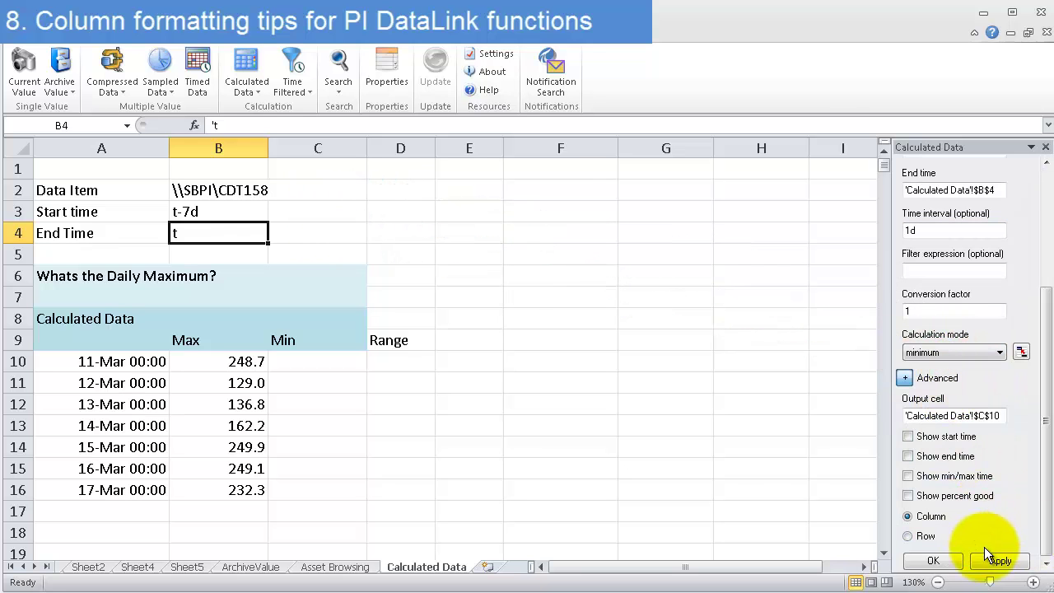
{"action": "left_click", "coordinate": [991, 561]}
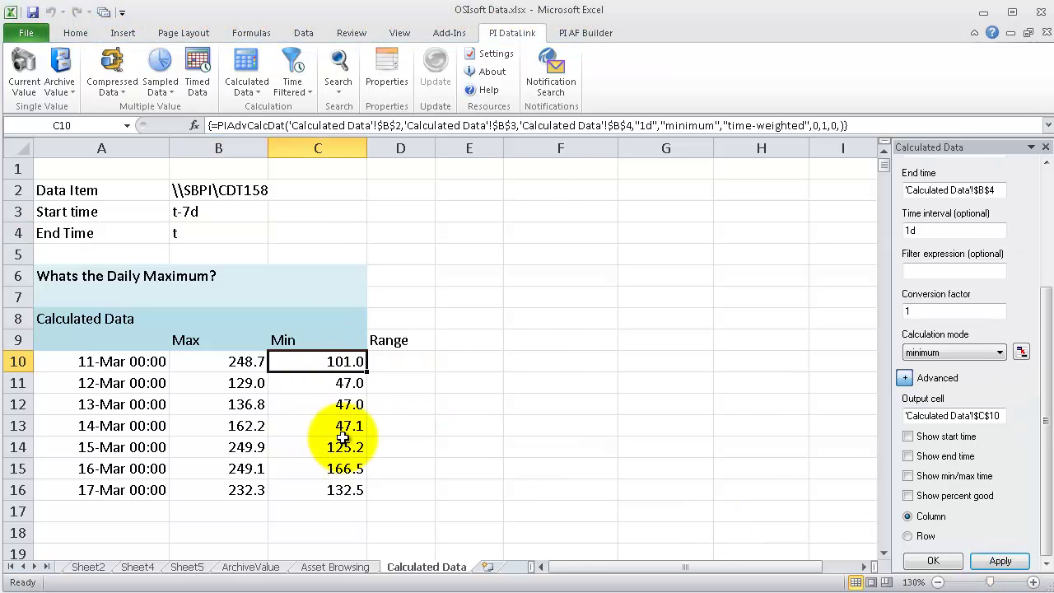
Step: Copy the daily minimum results in C10:C16 and paste them into the Range column starting at D10
{"action": "left_click", "coordinate": [403, 363]}
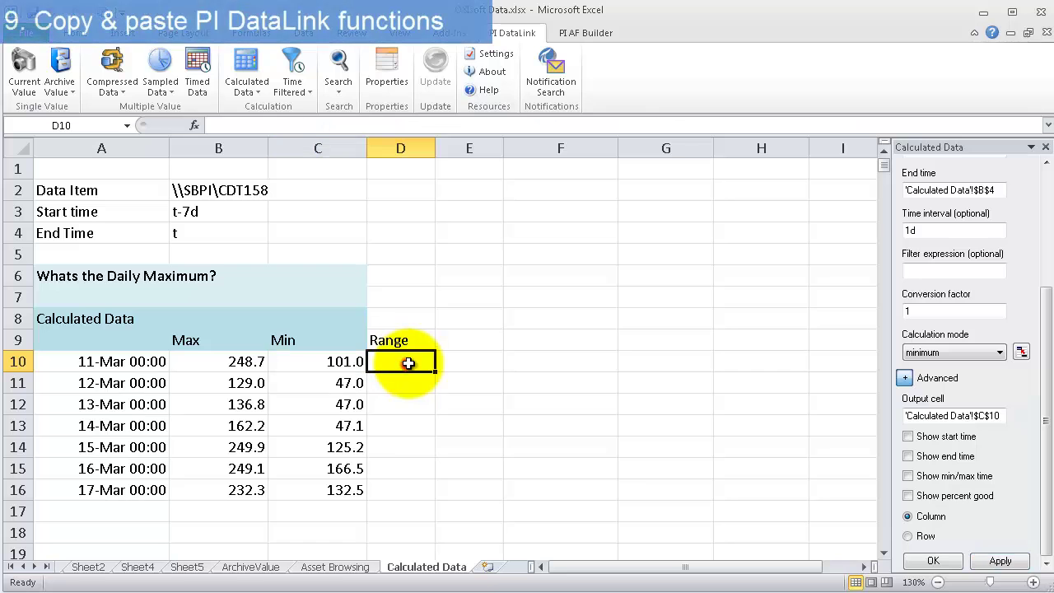
{"action": "left_click", "coordinate": [1047, 148]}
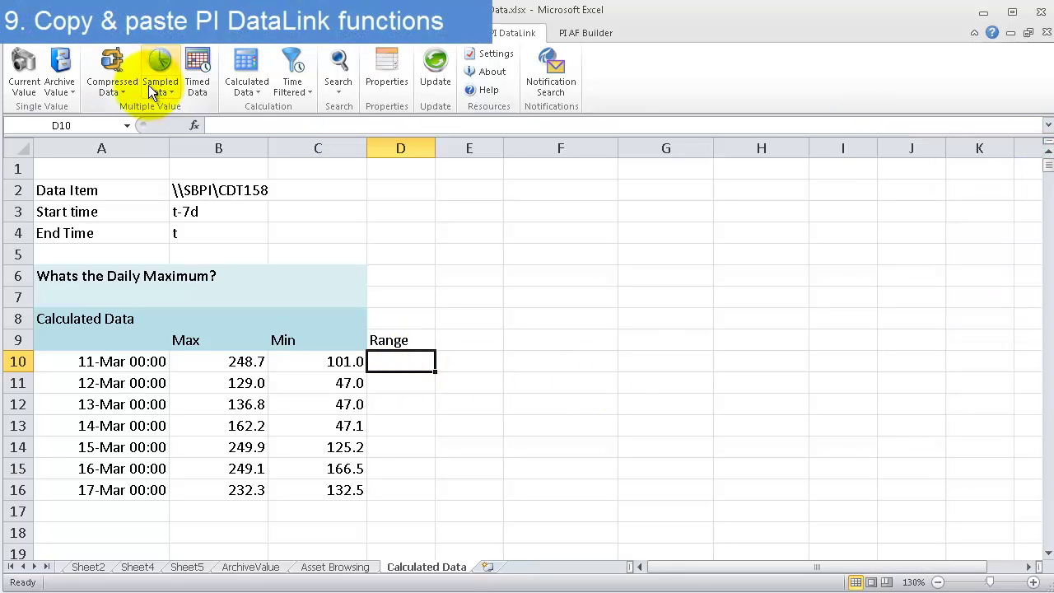
{"action": "left_click_drag", "start_coordinate": [327, 363], "coordinate": [319, 492]}
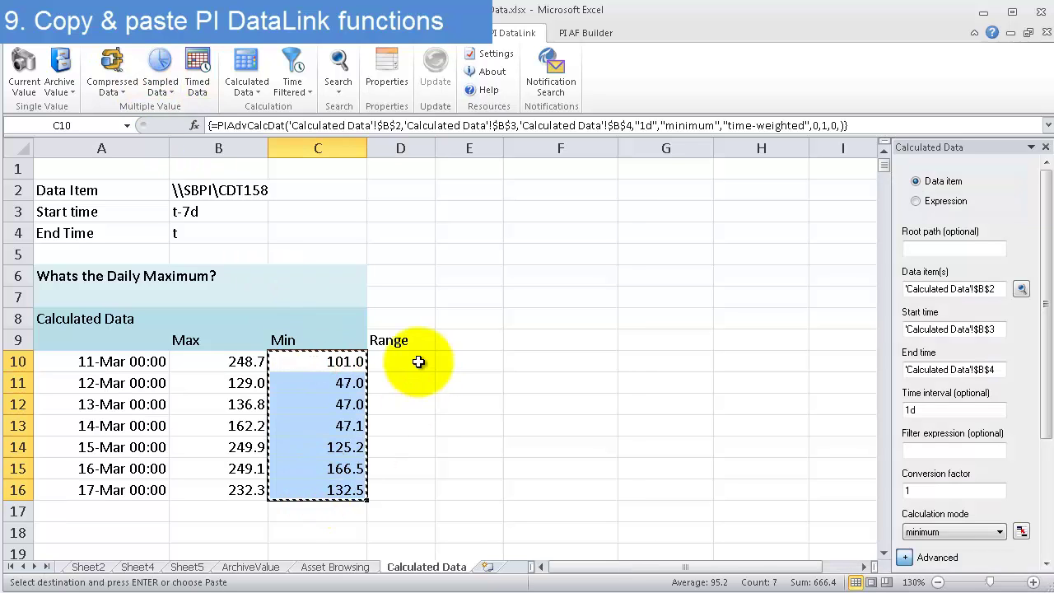
{"action": "left_click", "coordinate": [403, 361]}
{"action": "key", "text": "ctrl+v"}
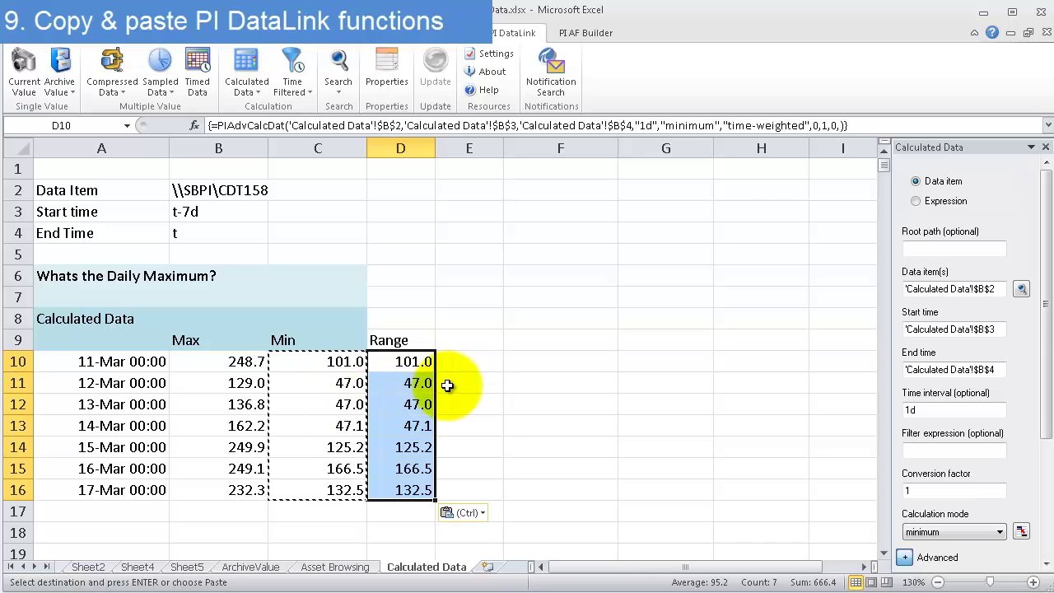
Step: Change the calculation mode of the pasted function in the Range column to range and apply it
{"action": "left_click", "coordinate": [452, 385]}
{"action": "left_click", "coordinate": [403, 386]}
{"action": "left_click", "coordinate": [1046, 474]}
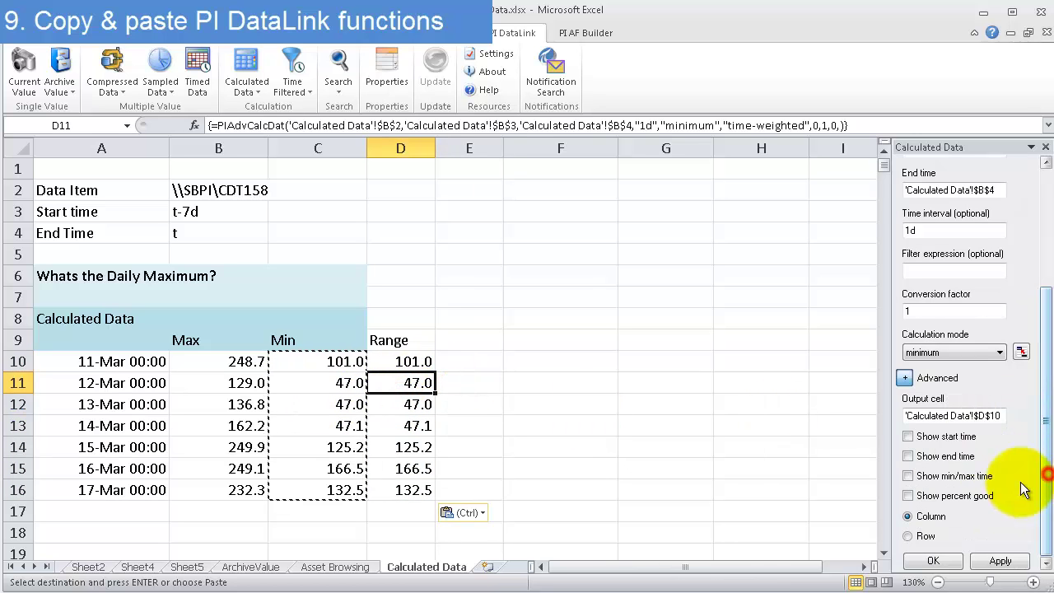
{"action": "left_click", "coordinate": [965, 354]}
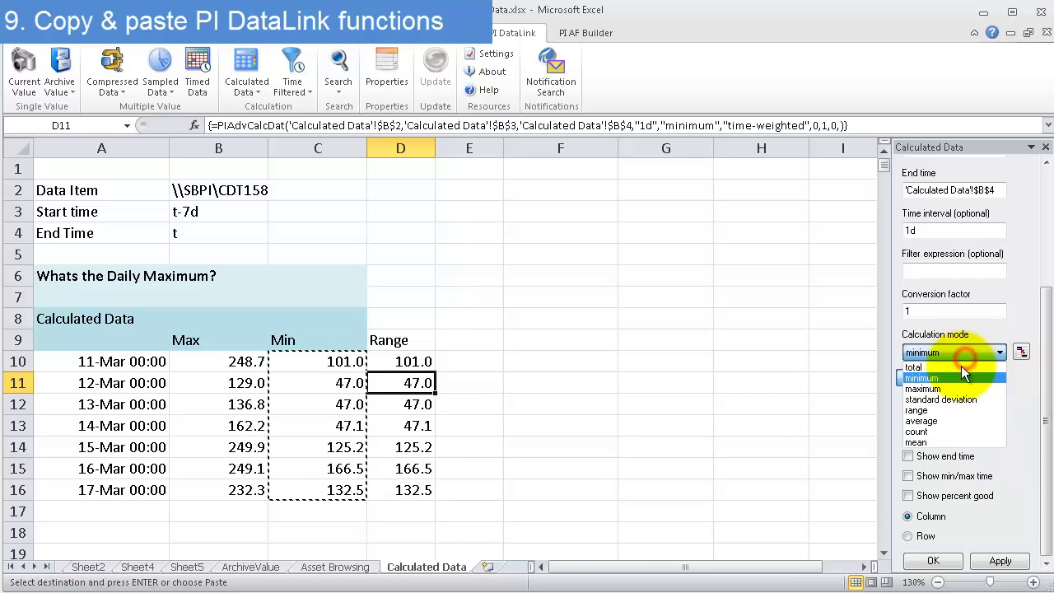
{"action": "left_click", "coordinate": [945, 412]}
{"action": "left_click", "coordinate": [1000, 561]}
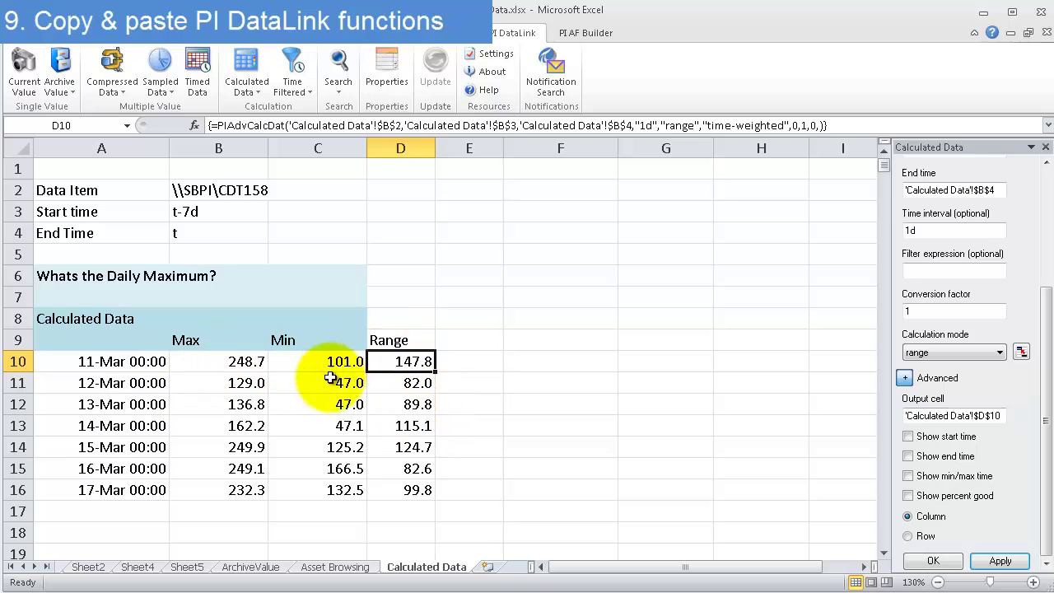
Step: Enter the check formula =B10-C10 in E10 and fill it down to E16
{"action": "left_click", "coordinate": [472, 360]}
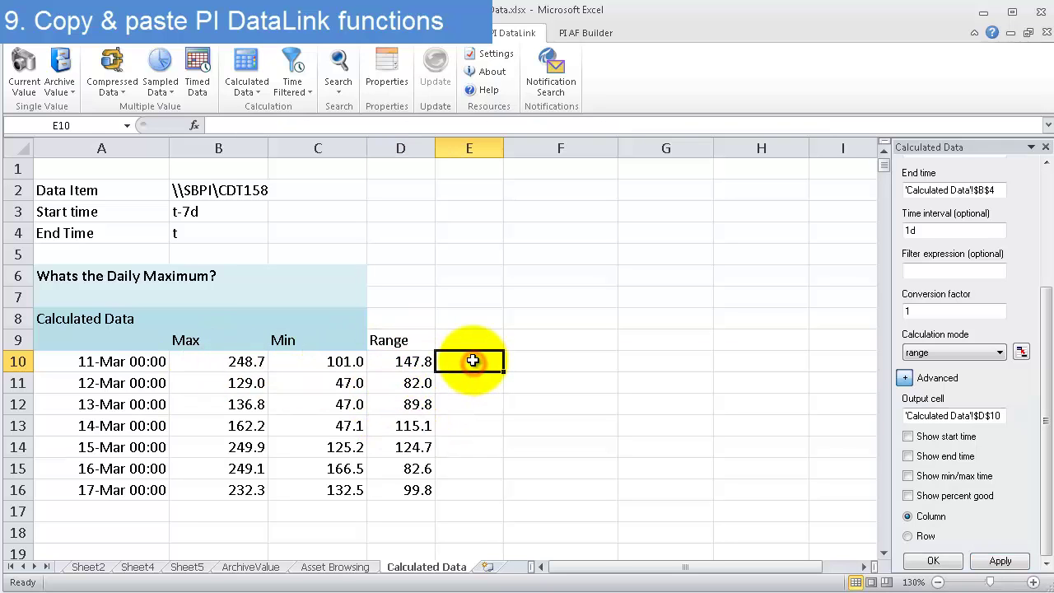
{"action": "type", "text": "="}
{"action": "key", "text": "Left"}
{"action": "key", "text": "Left"}
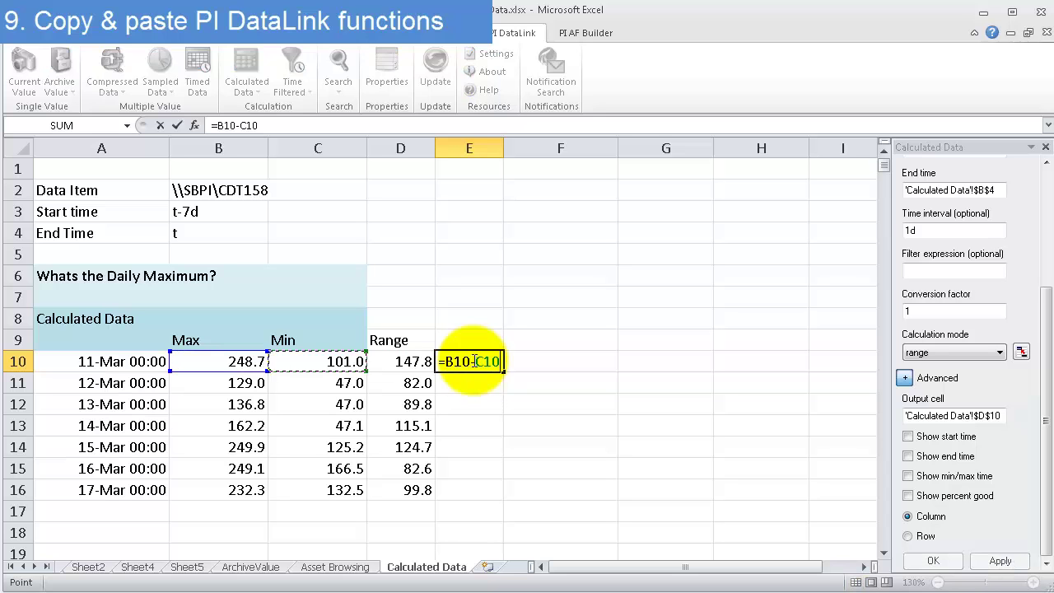
{"action": "key", "text": "Return"}
{"action": "left_click", "coordinate": [470, 365]}
{"action": "left_click_drag", "start_coordinate": [502, 372], "coordinate": [487, 494]}
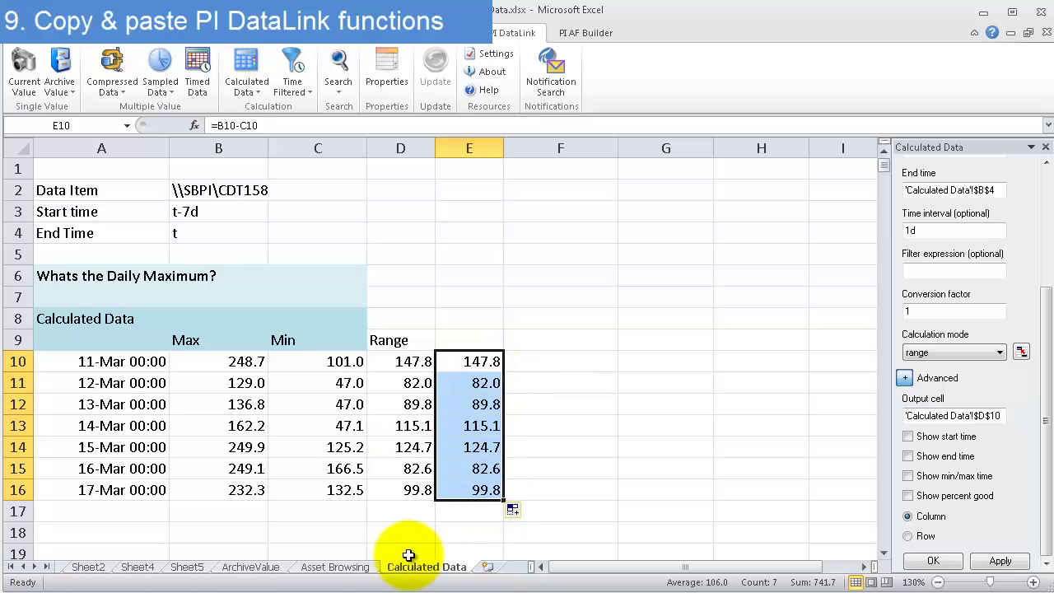
Step: Clear the check formulas from E10:E16
{"action": "key", "text": "Delete"}
{"action": "left_click", "coordinate": [461, 451]}
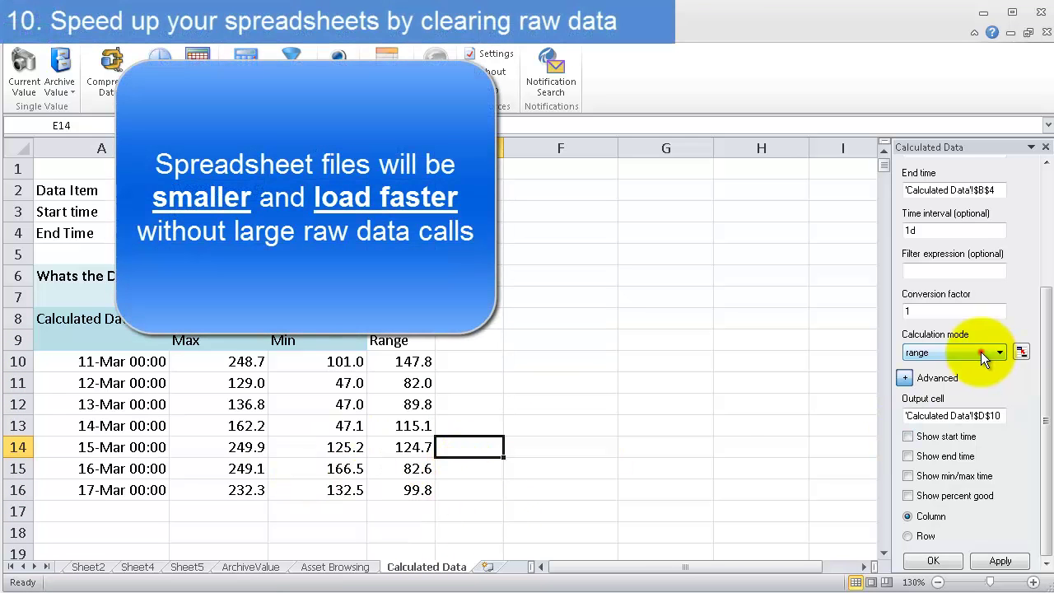
Step: Open the list of calculation modes for the Calculated Data function
{"action": "left_click", "coordinate": [981, 351]}
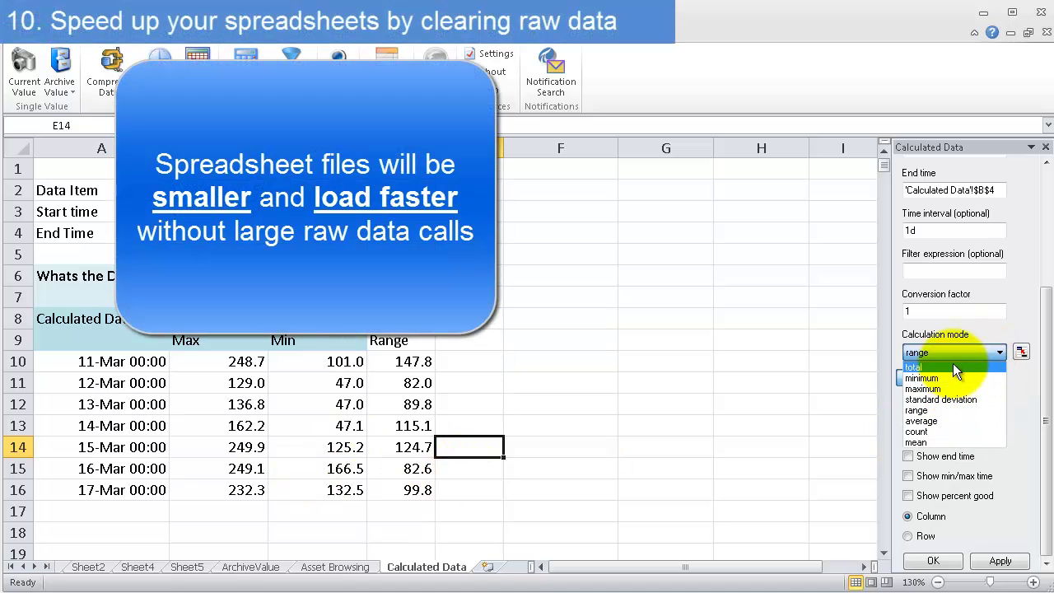